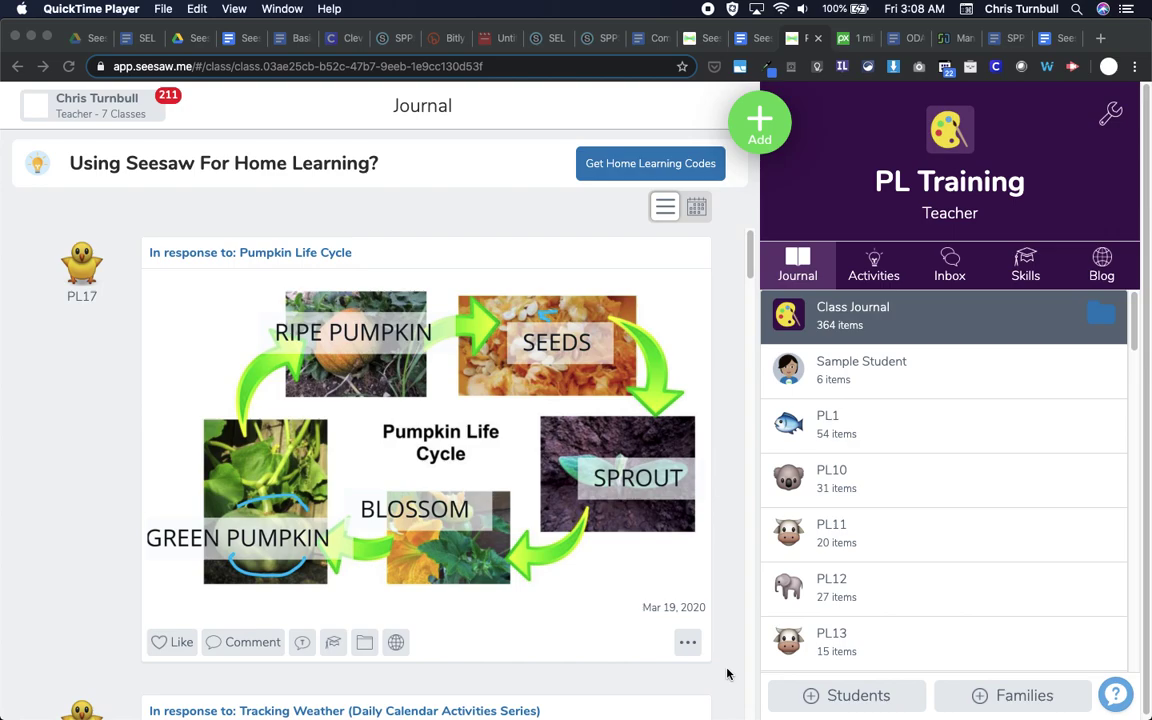
Start a new activity from My Library and name it "What part of the park do you like best?"
{"action": "left_click", "coordinate": [764, 124]}
{"action": "left_click", "coordinate": [764, 124]}
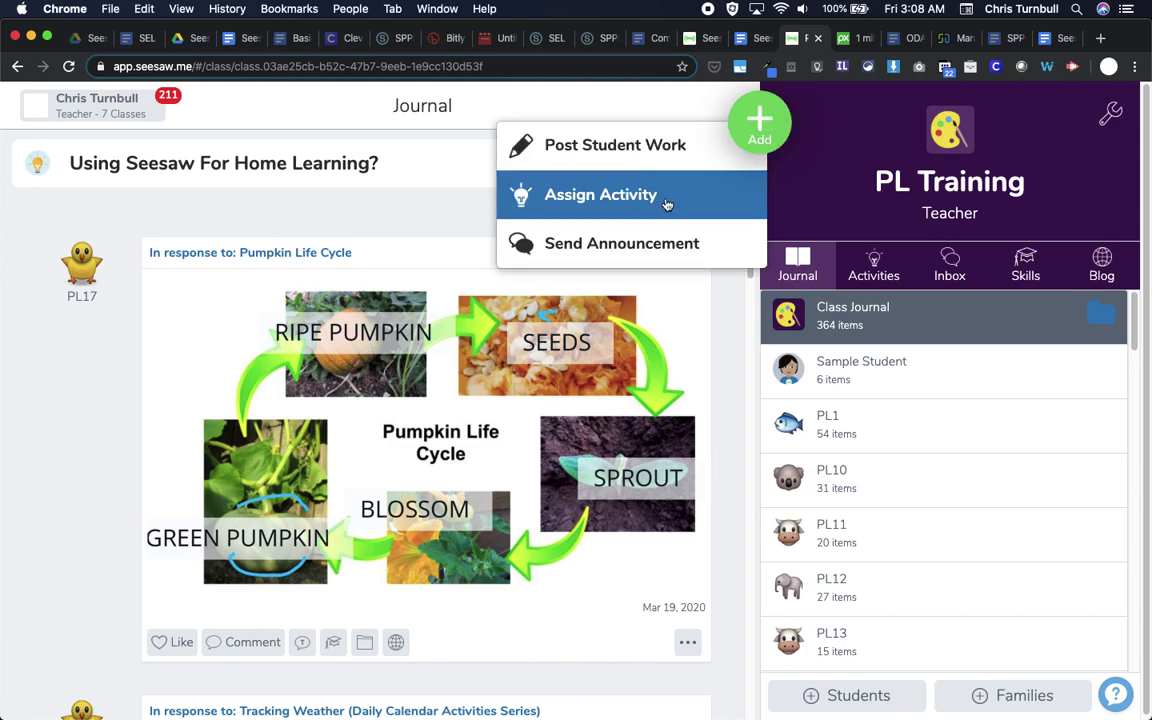
{"action": "left_click", "coordinate": [667, 204]}
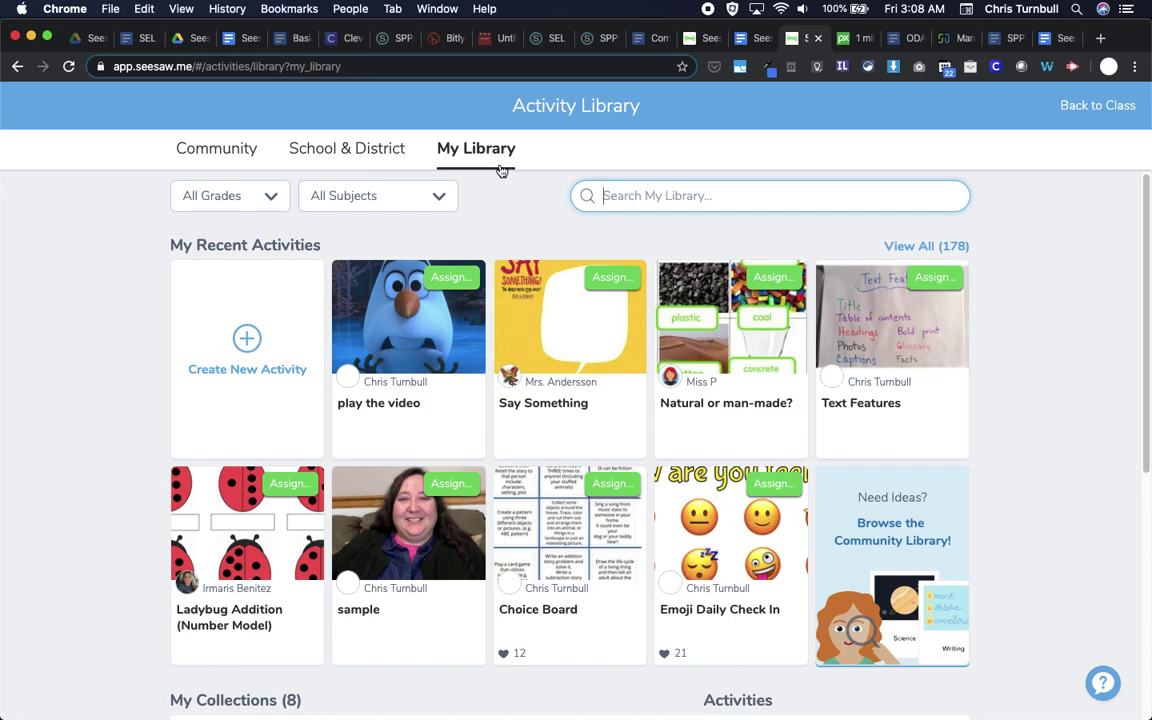
{"action": "left_click", "coordinate": [249, 340]}
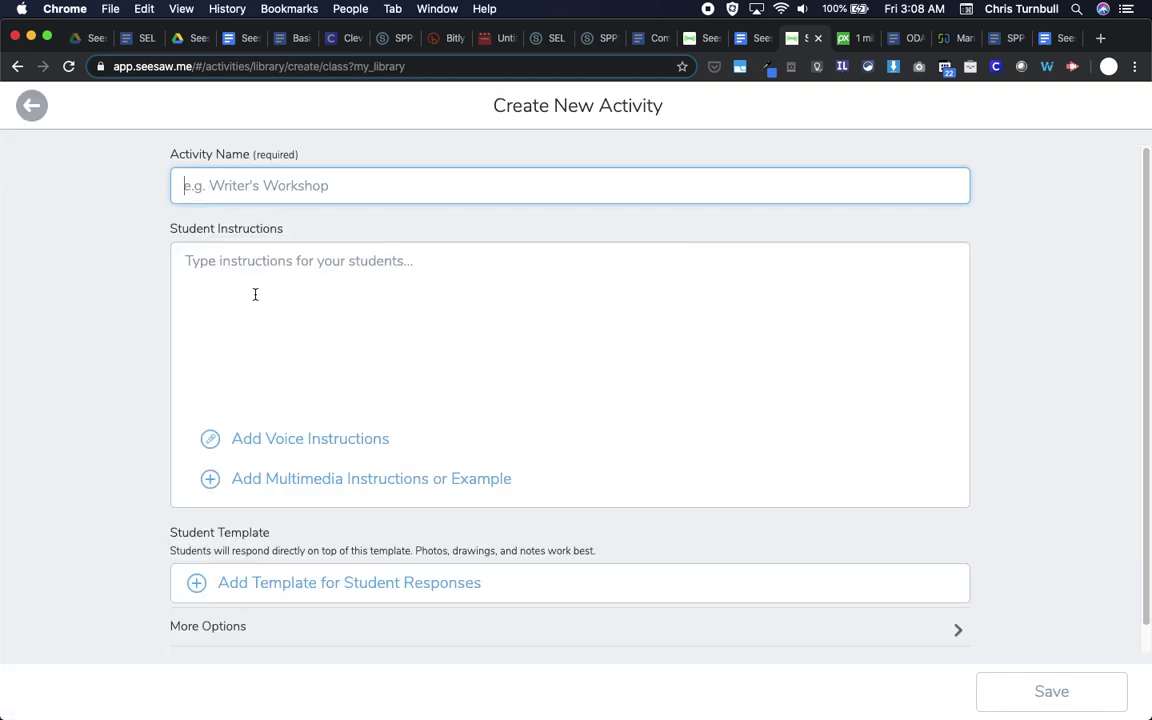
{"action": "type", "text": "What part "}
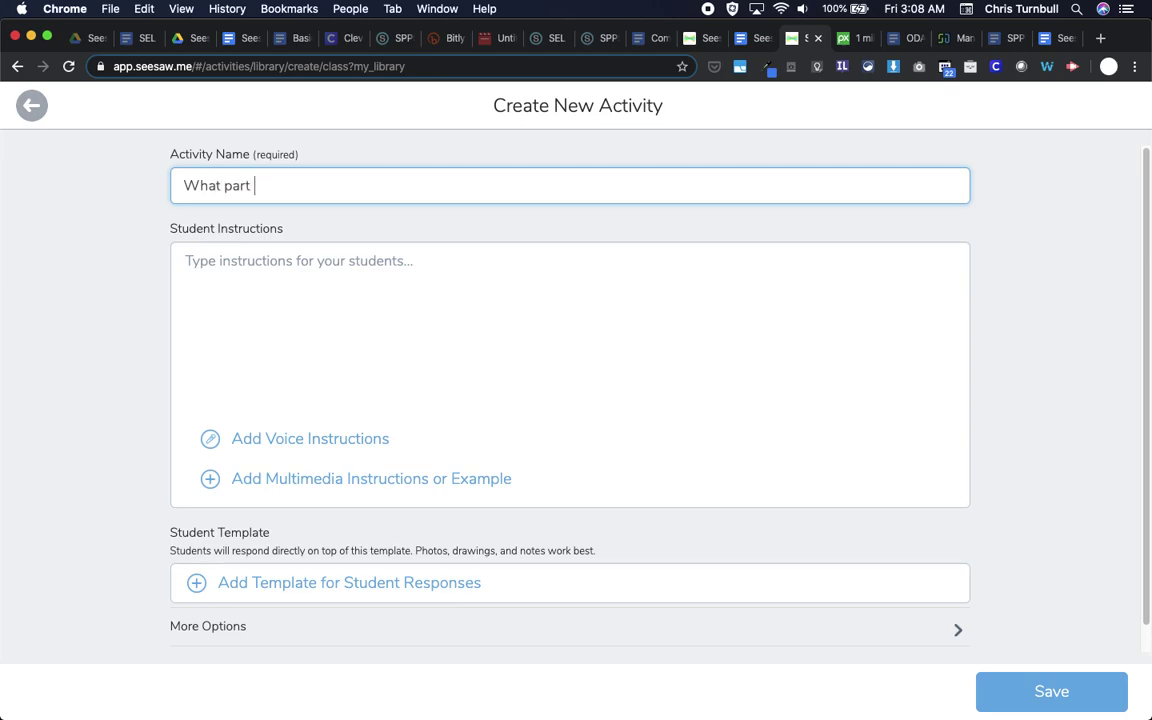
{"action": "type", "text": "of the park do you like best"}
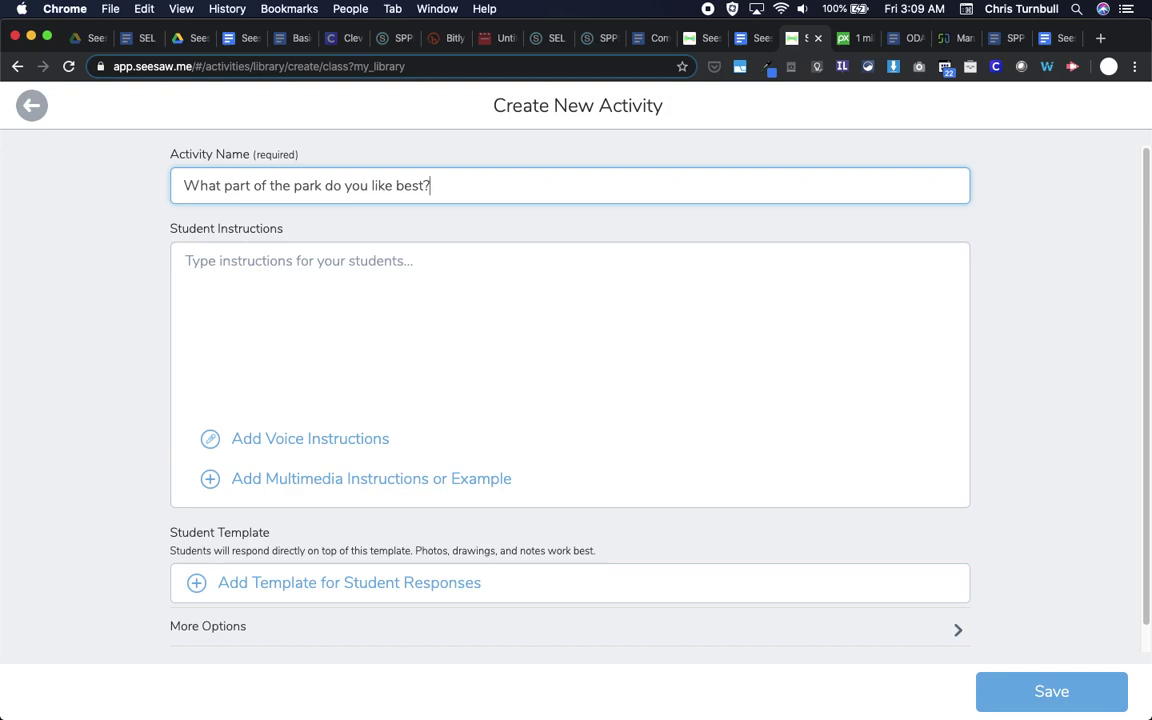
{"action": "type", "text": "?"}
Switch to Pixabay, search for "playground" and filter the results to illustrations
{"action": "left_click", "coordinate": [848, 39]}
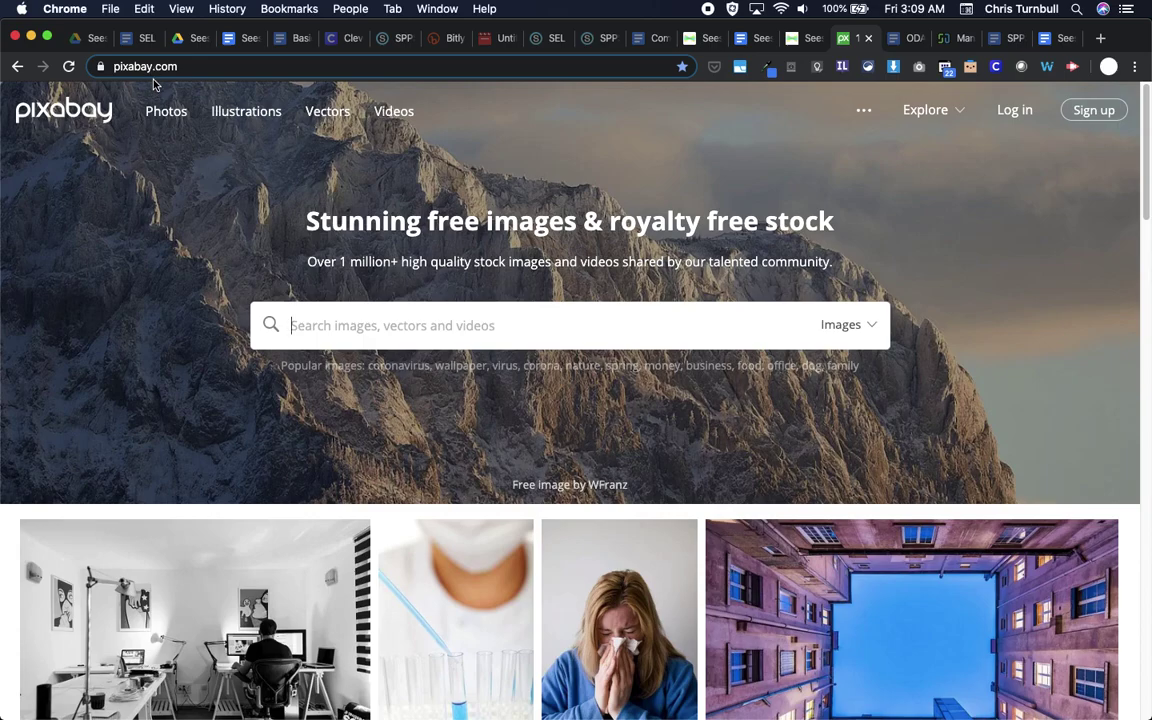
{"action": "left_click", "coordinate": [301, 328]}
{"action": "type", "text": "par"}
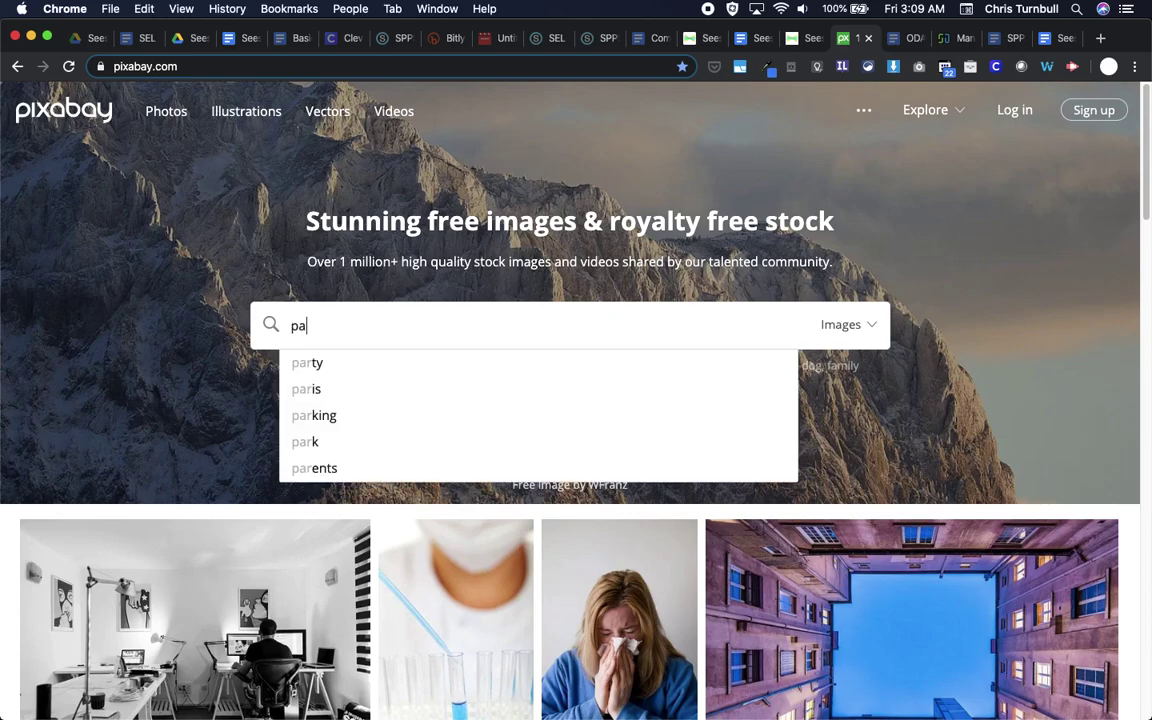
{"action": "key", "text": "BackSpace"}
{"action": "type", "text": "layground"}
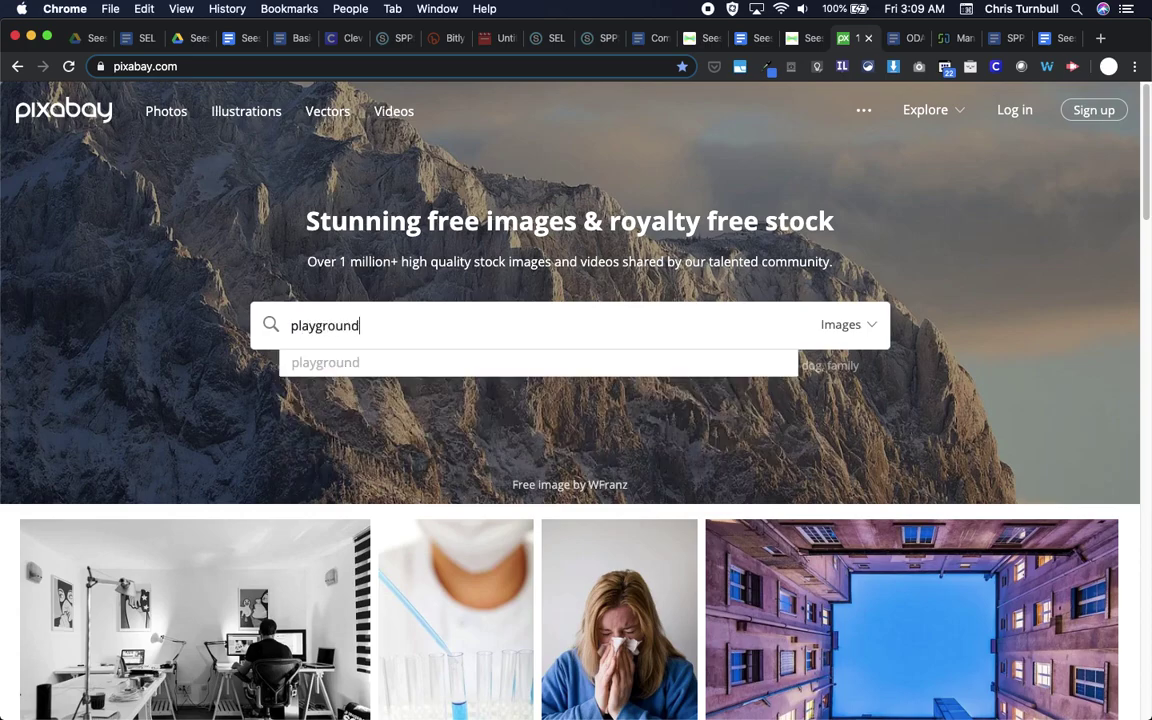
{"action": "key", "text": "Return"}
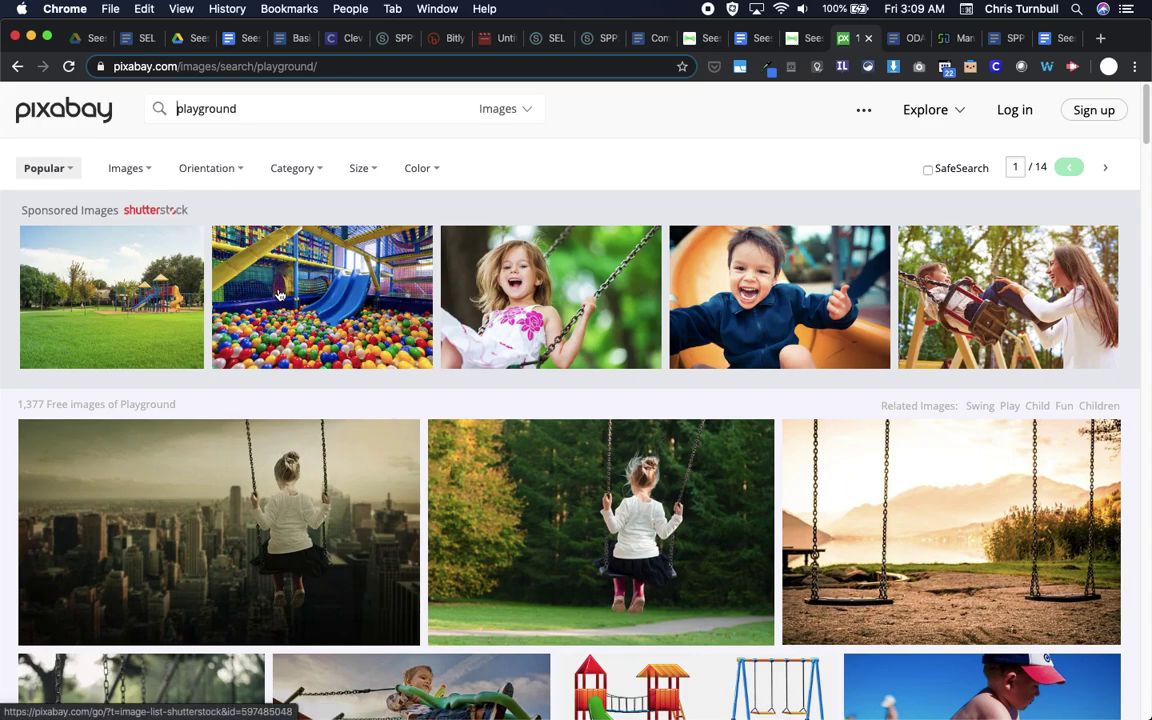
{"action": "left_click", "coordinate": [142, 175]}
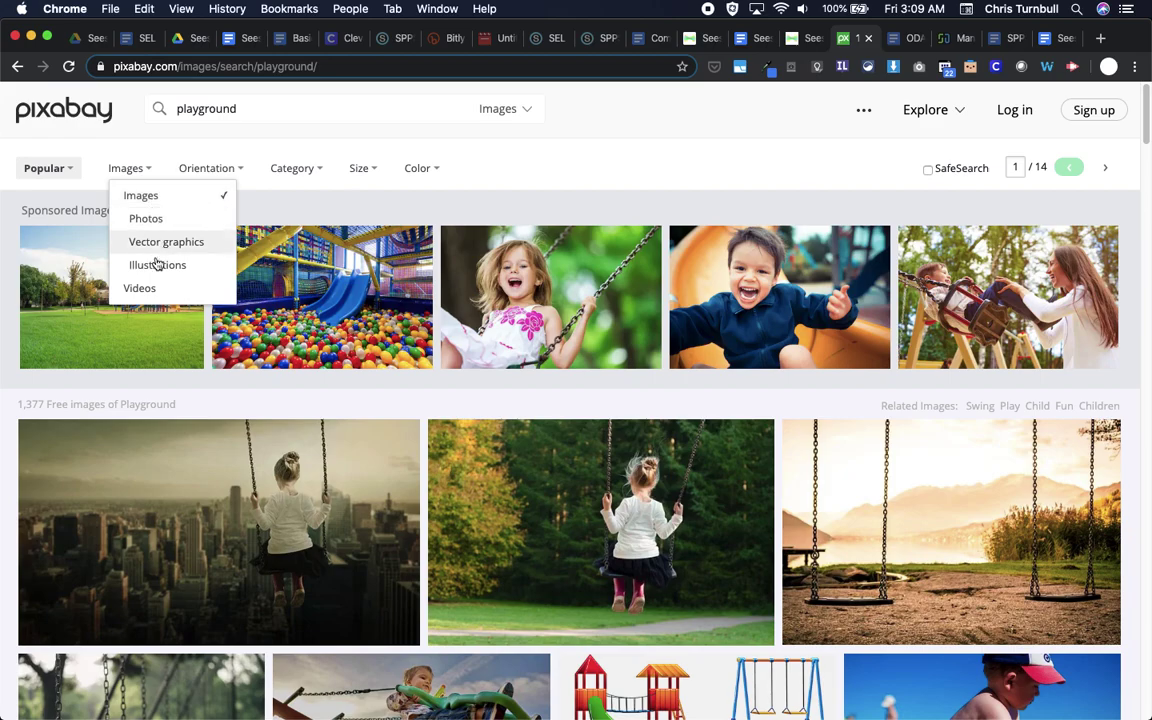
{"action": "left_click", "coordinate": [156, 266]}
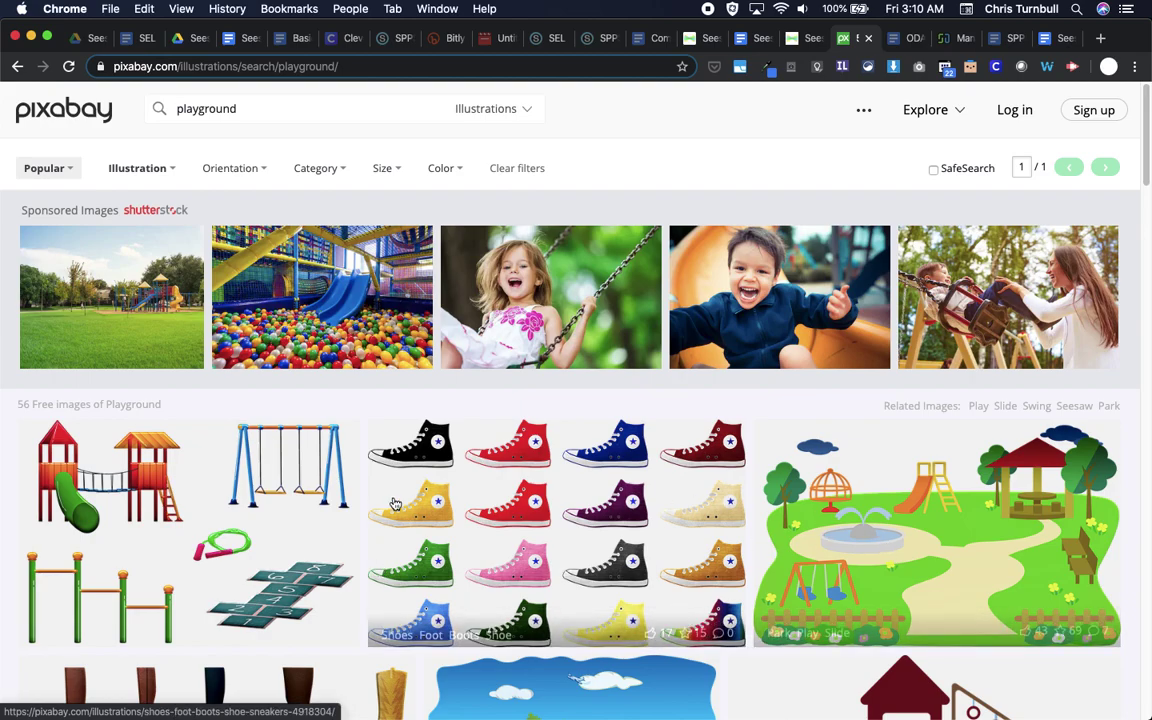
Download the park illustration with the fountain, slide and swings as a 640×395 PNG and dismiss the download notice
{"action": "left_click", "coordinate": [929, 542]}
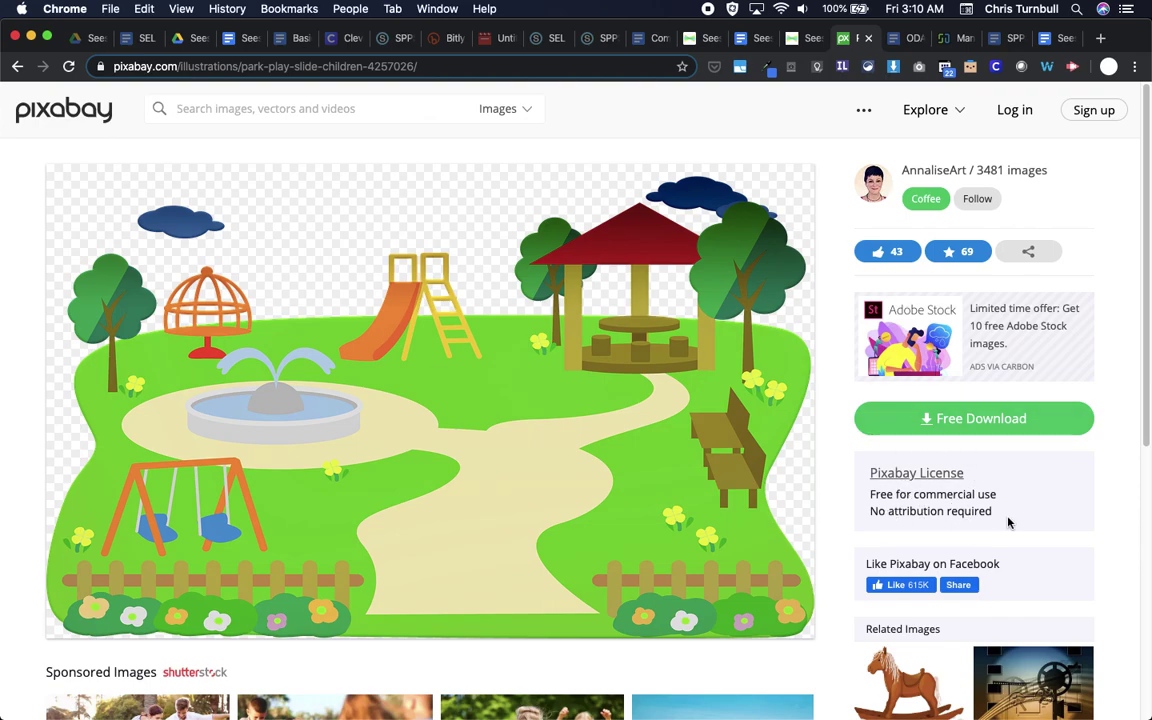
{"action": "left_click", "coordinate": [977, 428]}
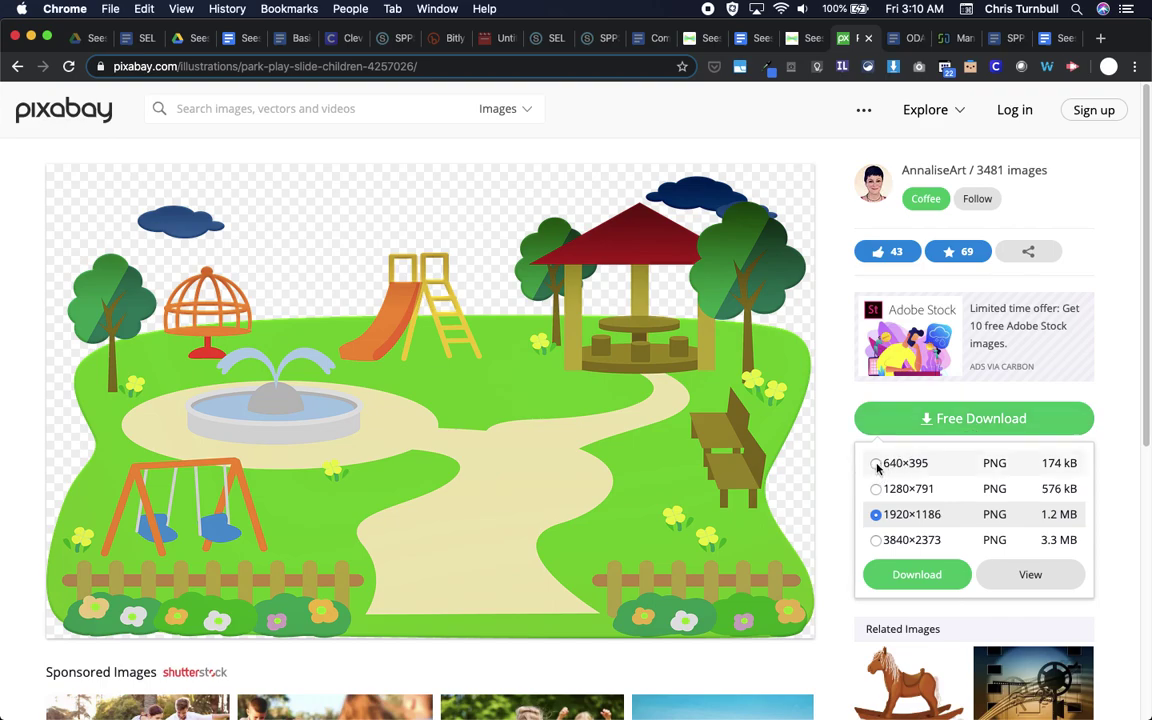
{"action": "left_click", "coordinate": [876, 464]}
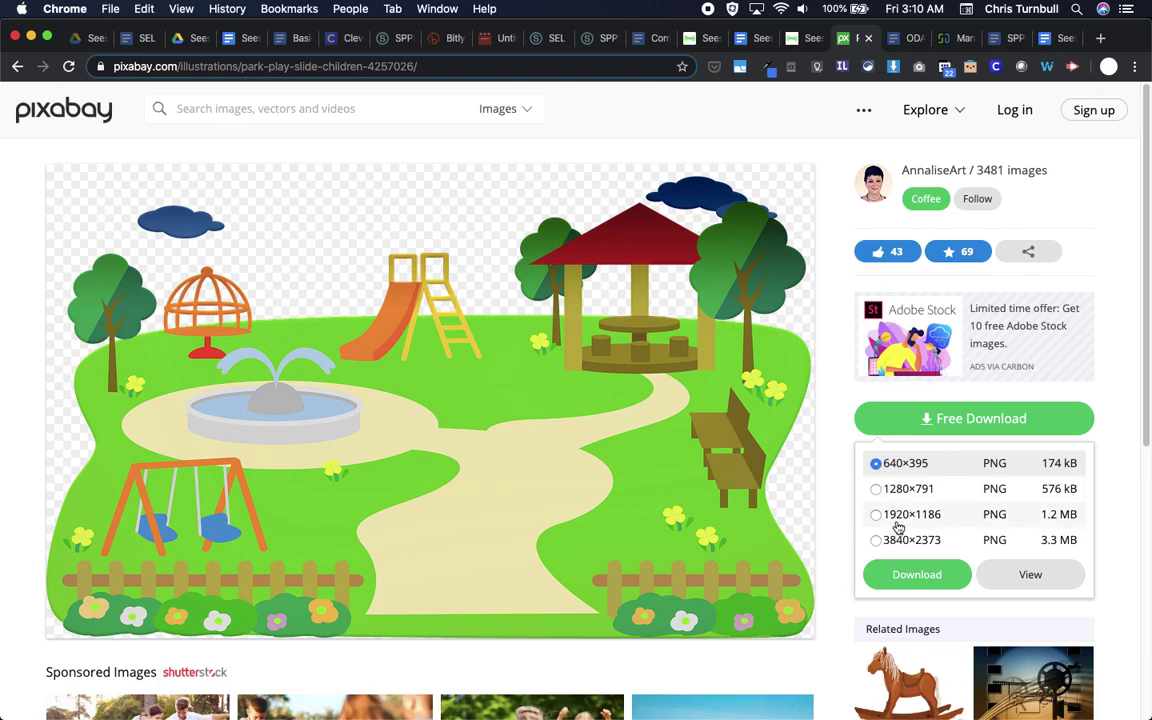
{"action": "left_click", "coordinate": [896, 582]}
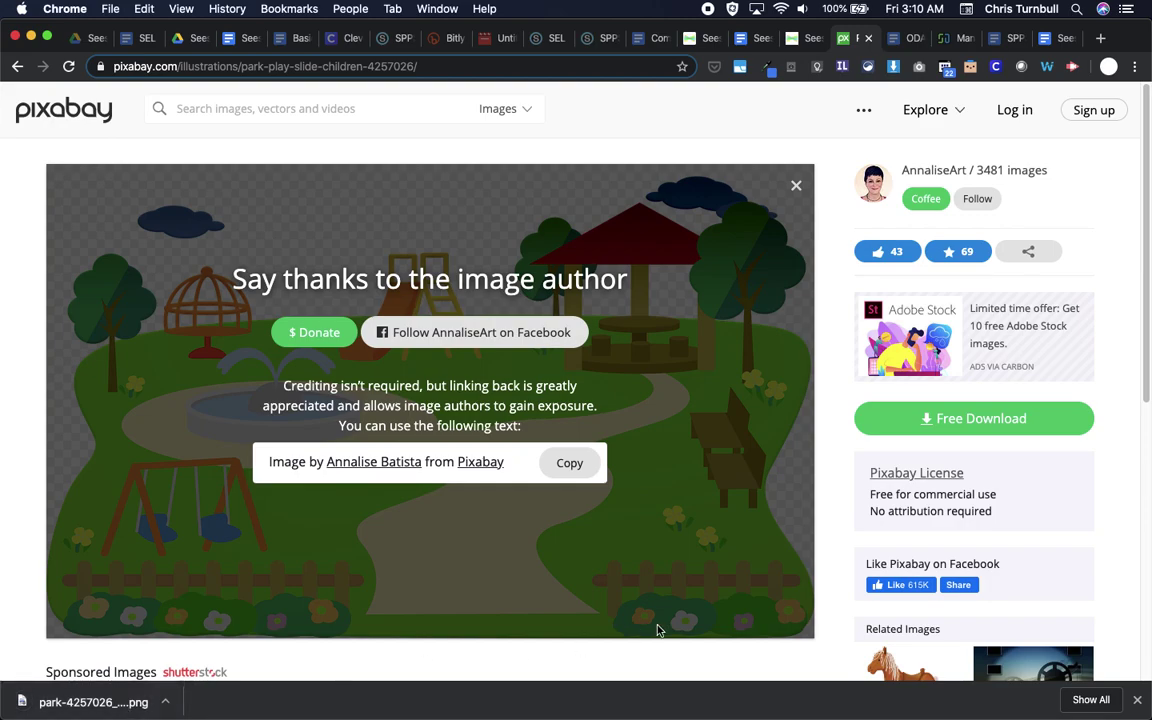
{"action": "left_click", "coordinate": [1135, 695]}
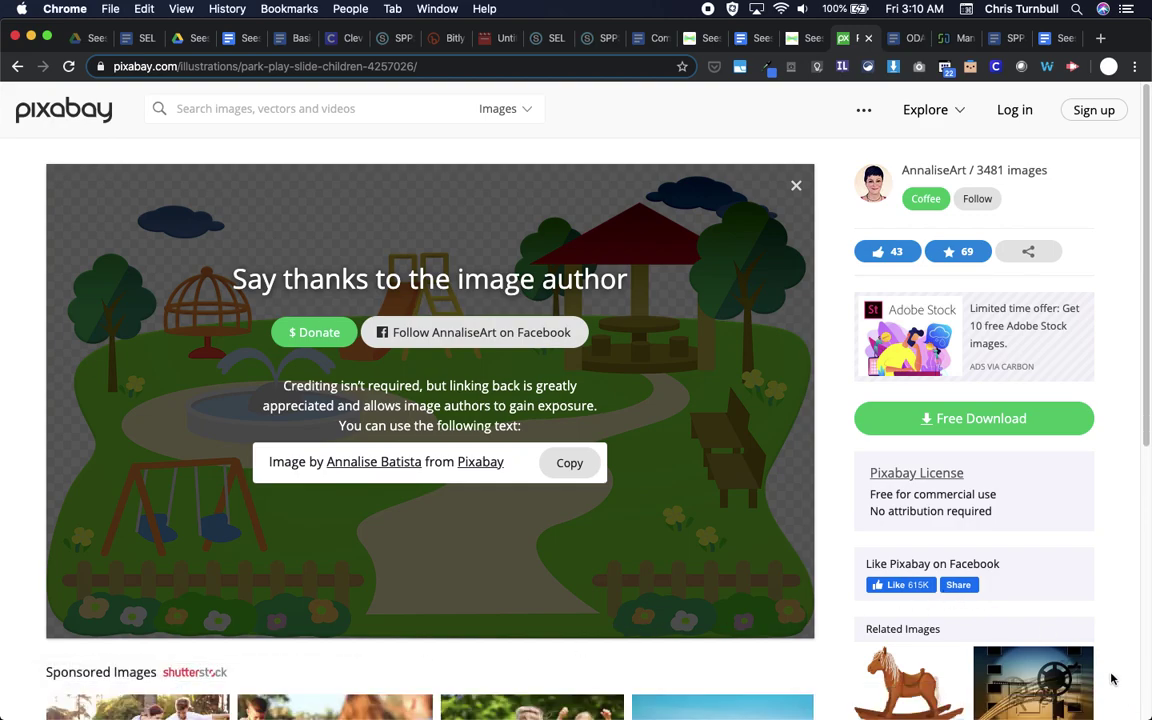
Back in the Seesaw activity, upload park-4257026_640 (1).png from Downloads as the template for student responses
{"action": "left_click", "coordinate": [806, 40]}
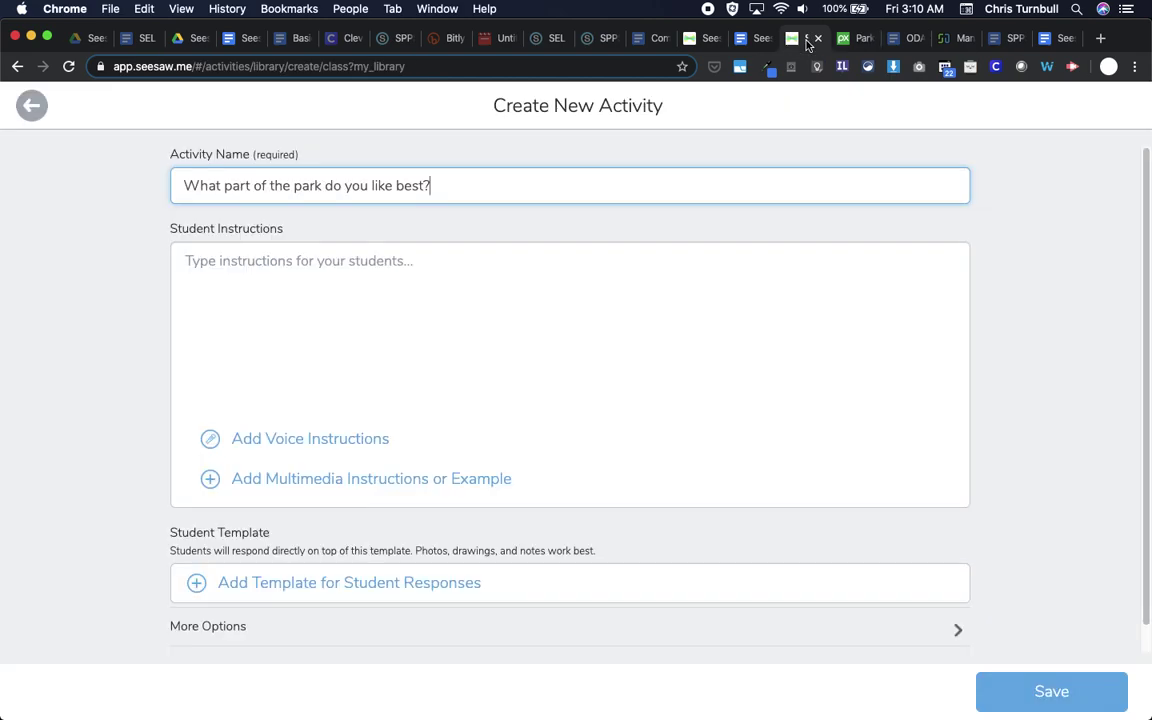
{"action": "left_click", "coordinate": [302, 585]}
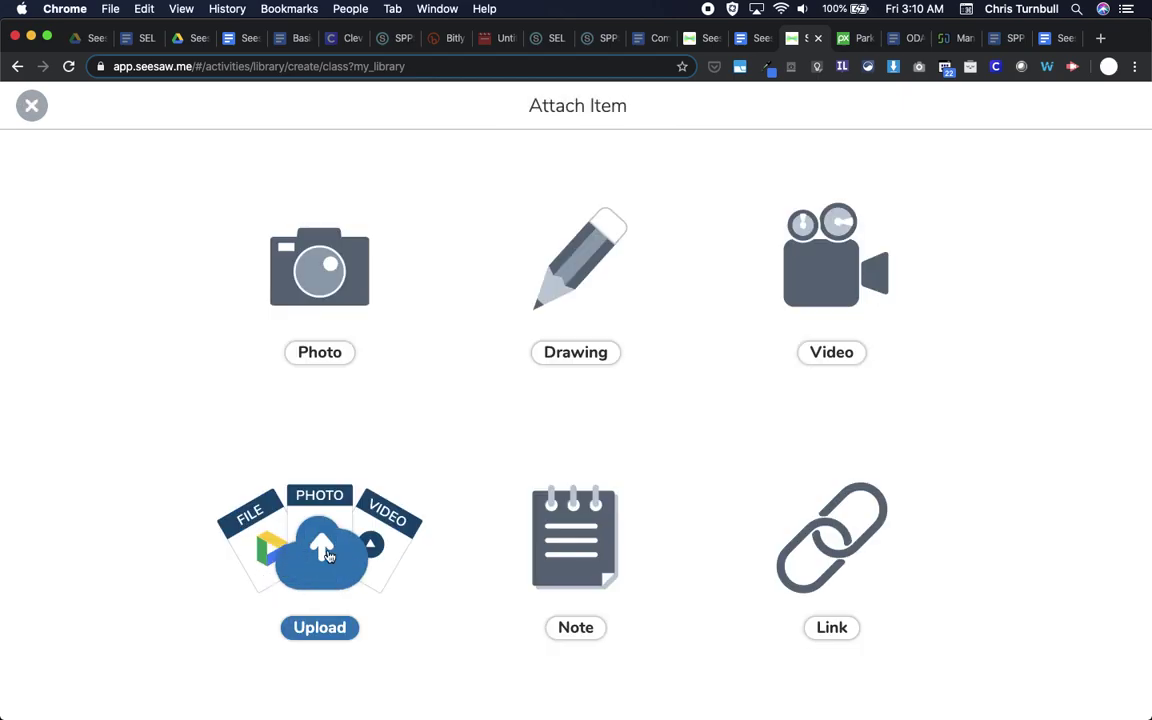
{"action": "left_click", "coordinate": [322, 553]}
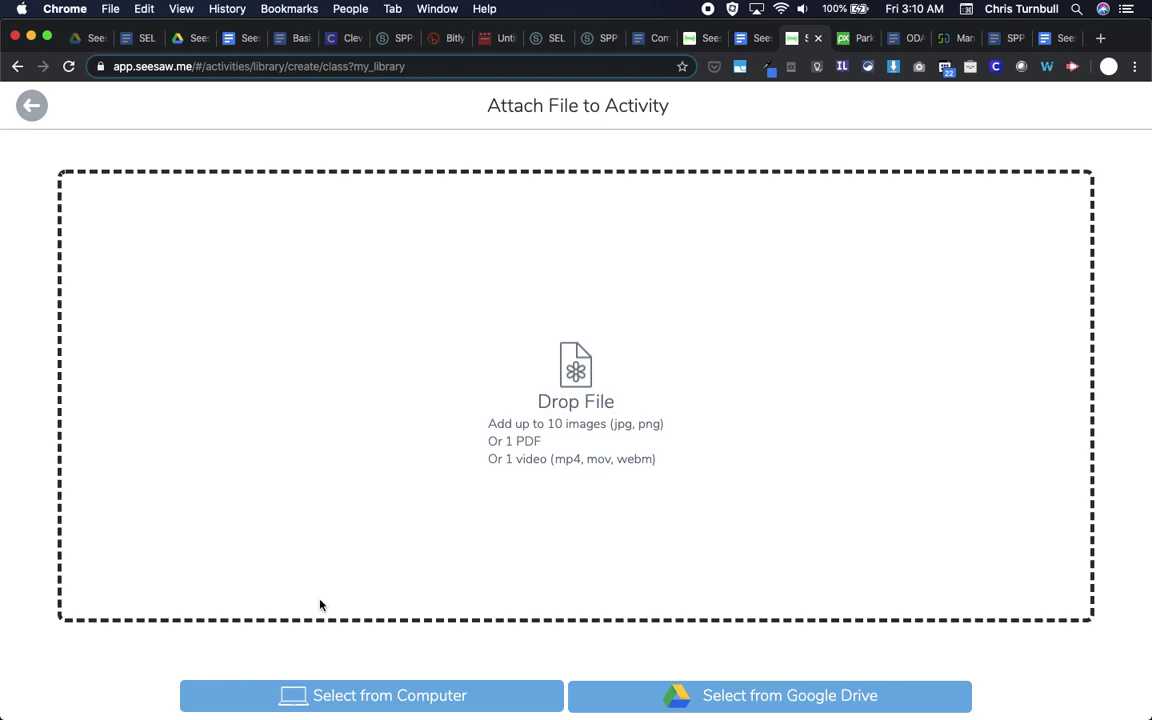
{"action": "left_click", "coordinate": [363, 703]}
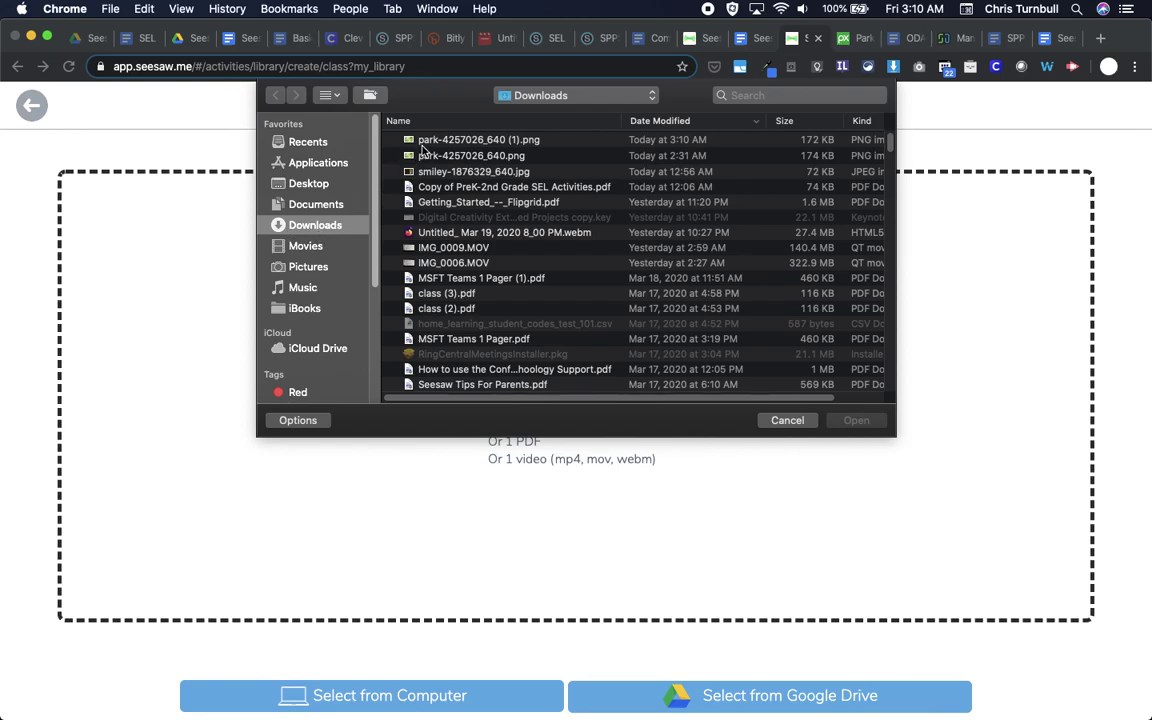
{"action": "left_click", "coordinate": [422, 142]}
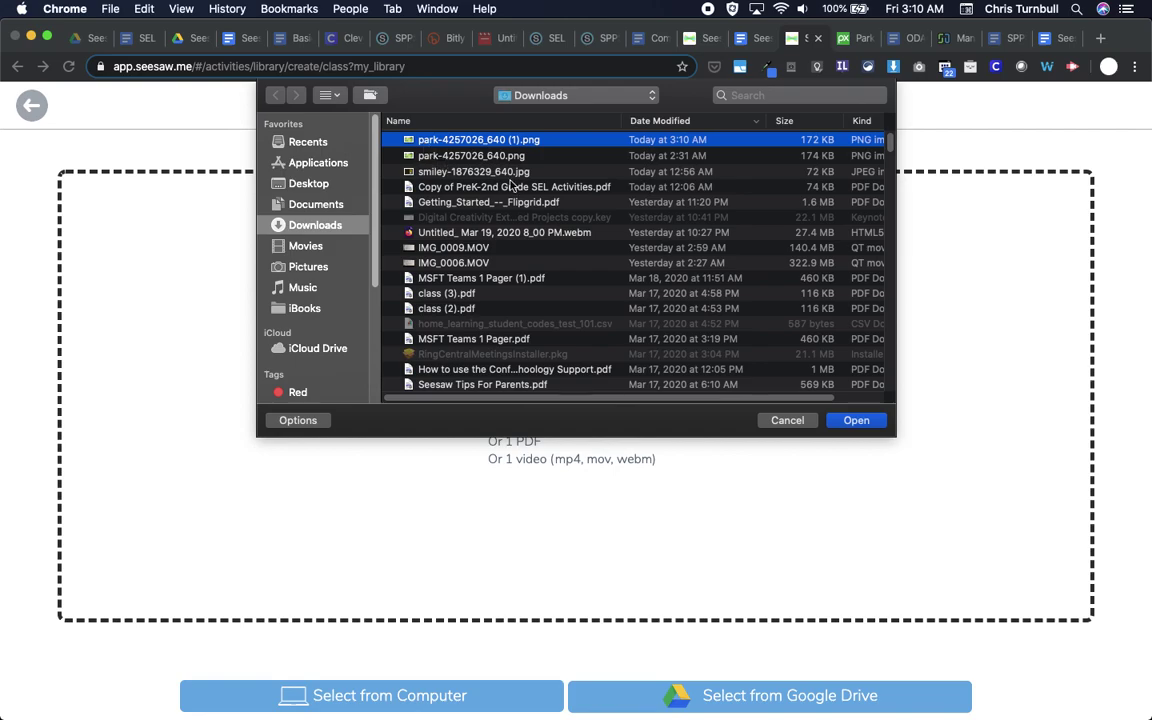
{"action": "left_click", "coordinate": [843, 421]}
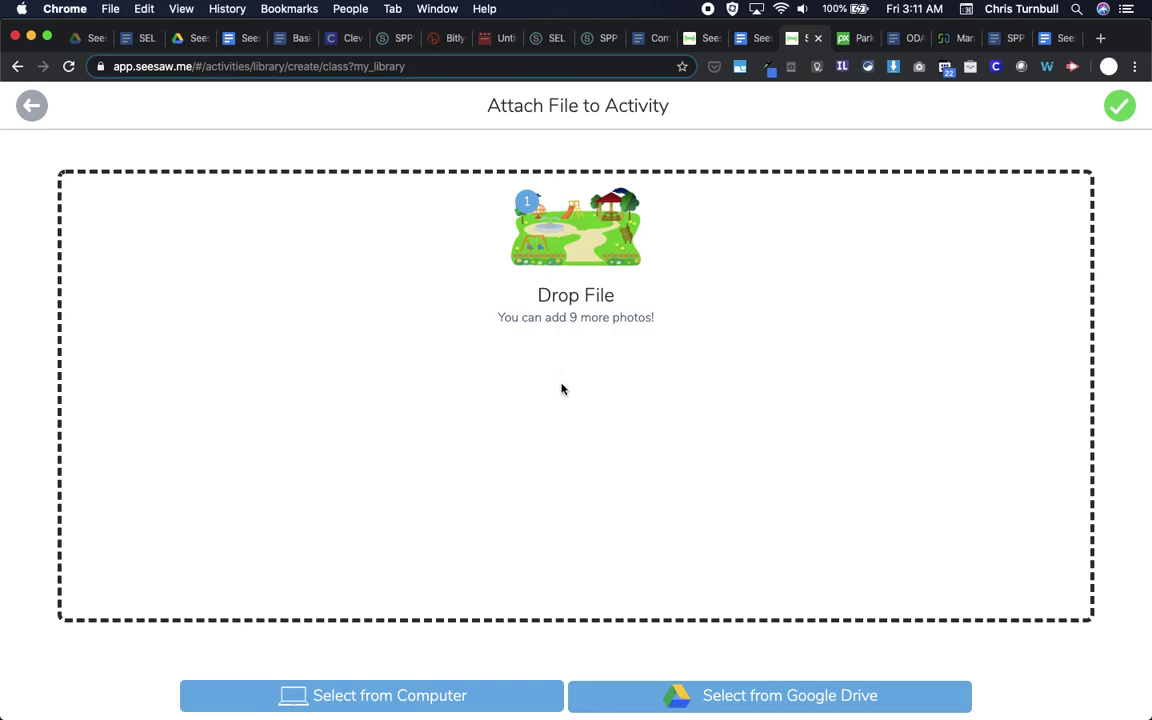
{"action": "left_click", "coordinate": [1120, 108]}
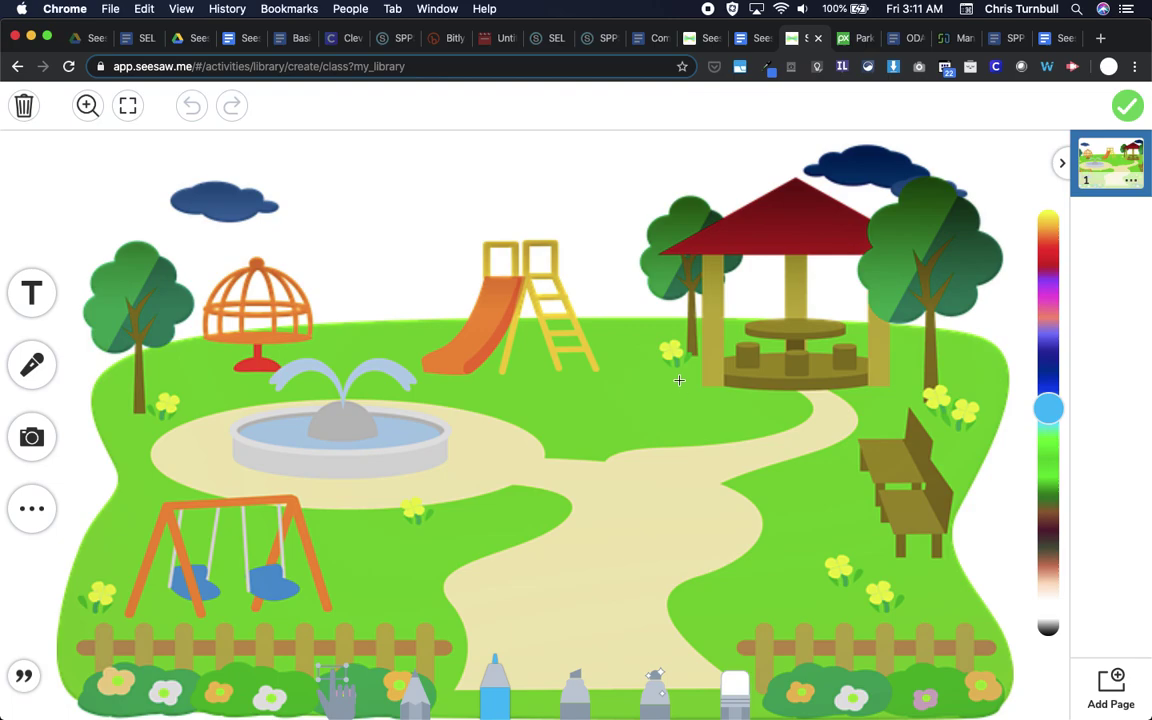
{"action": "left_click", "coordinate": [1129, 107]}
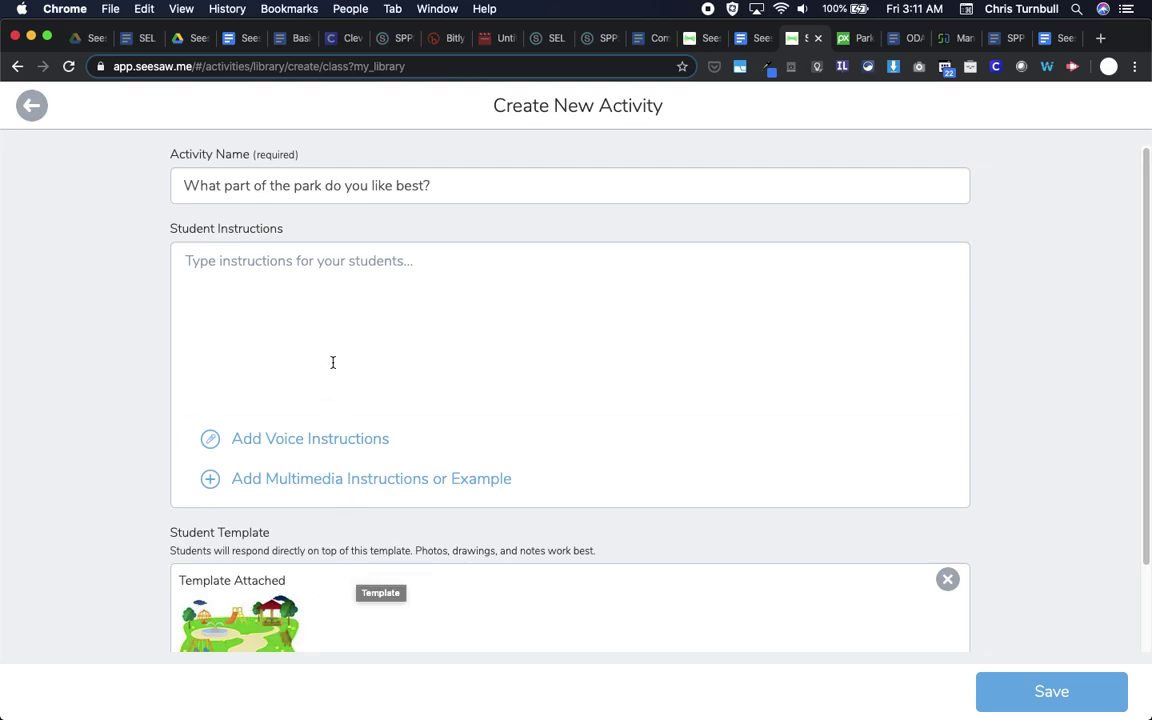
Begin the student instructions with "1. Tap the"
{"action": "left_click", "coordinate": [297, 307]}
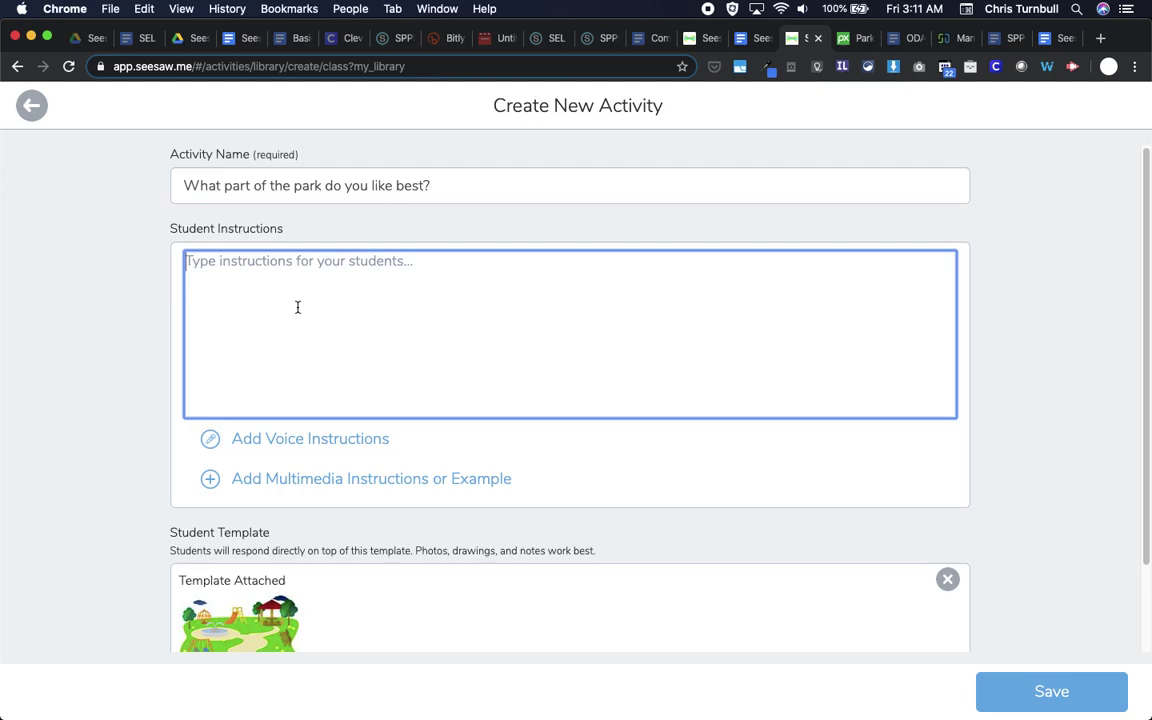
{"action": "type", "text": "1"}
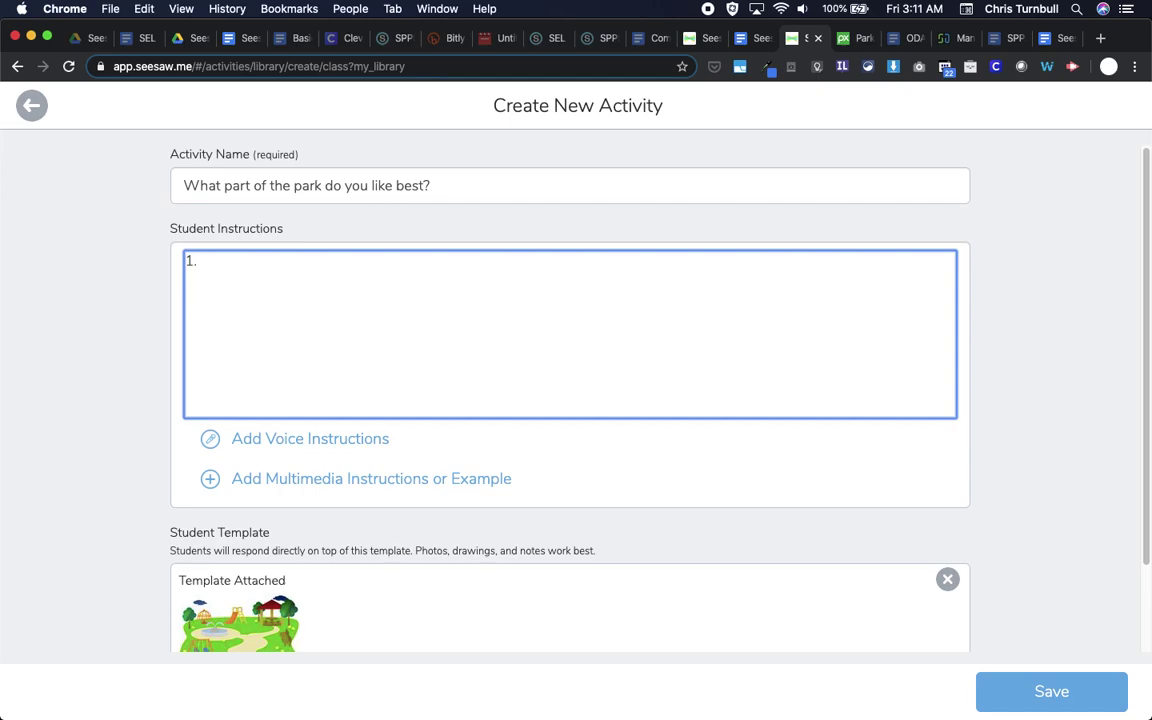
{"action": "type", "text": ". Tap the"}
Look up the Seesaw Icon Shortcut article in the Help Center, view its linked shortcuts document, and return to the activity
{"action": "left_click", "coordinate": [751, 39]}
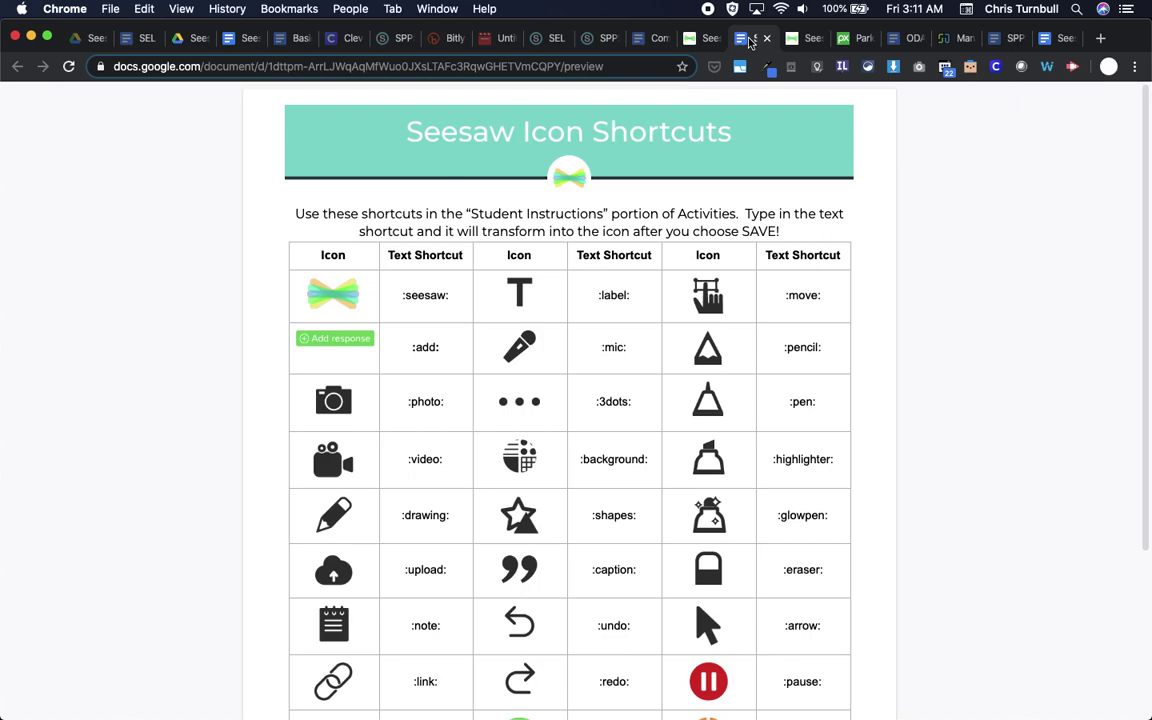
{"action": "left_click", "coordinate": [698, 45]}
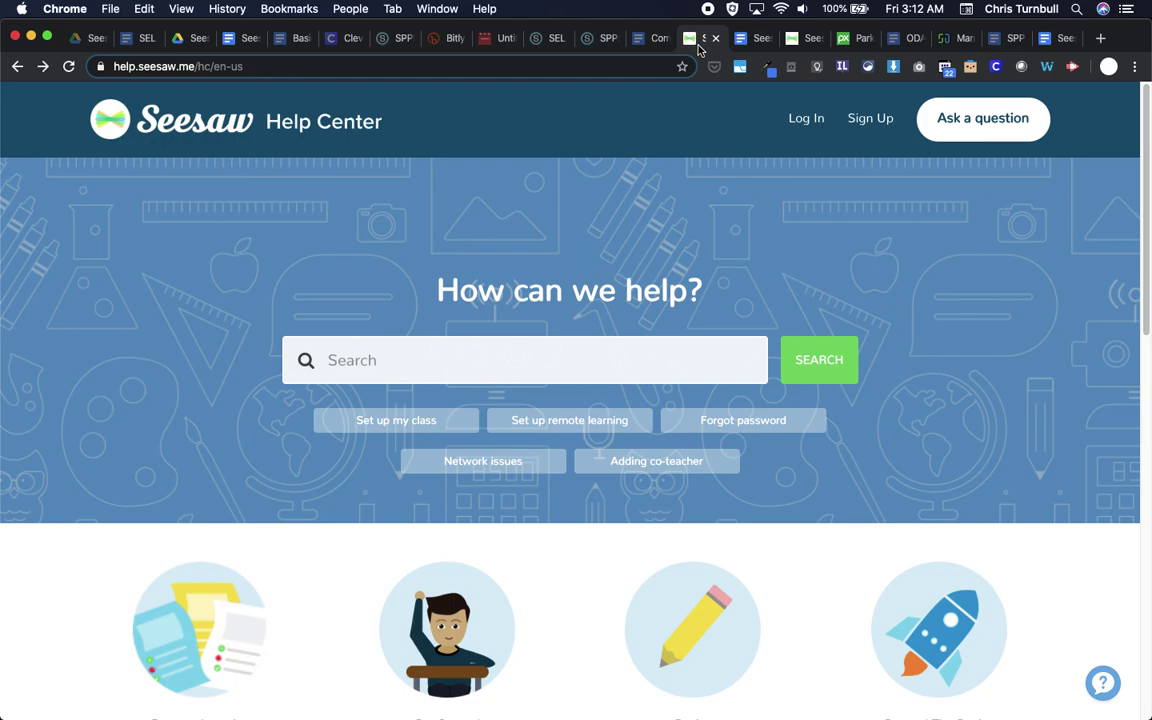
{"action": "left_click", "coordinate": [366, 360]}
{"action": "type", "text": "ic"}
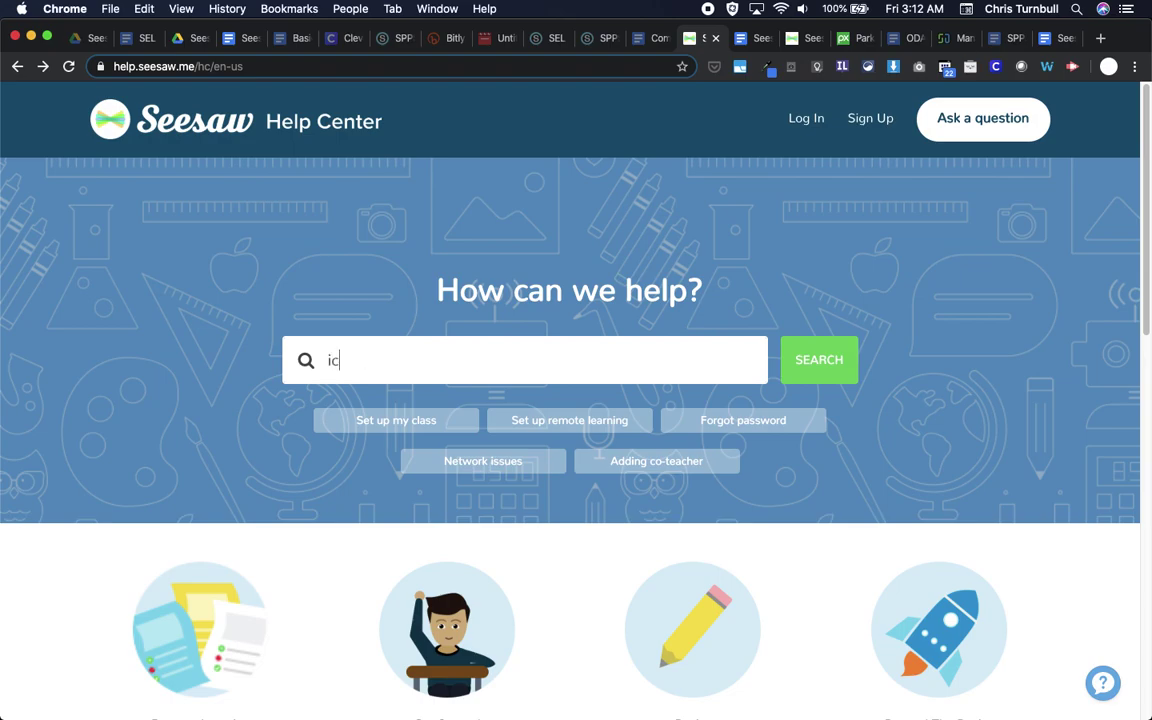
{"action": "type", "text": "on shor"}
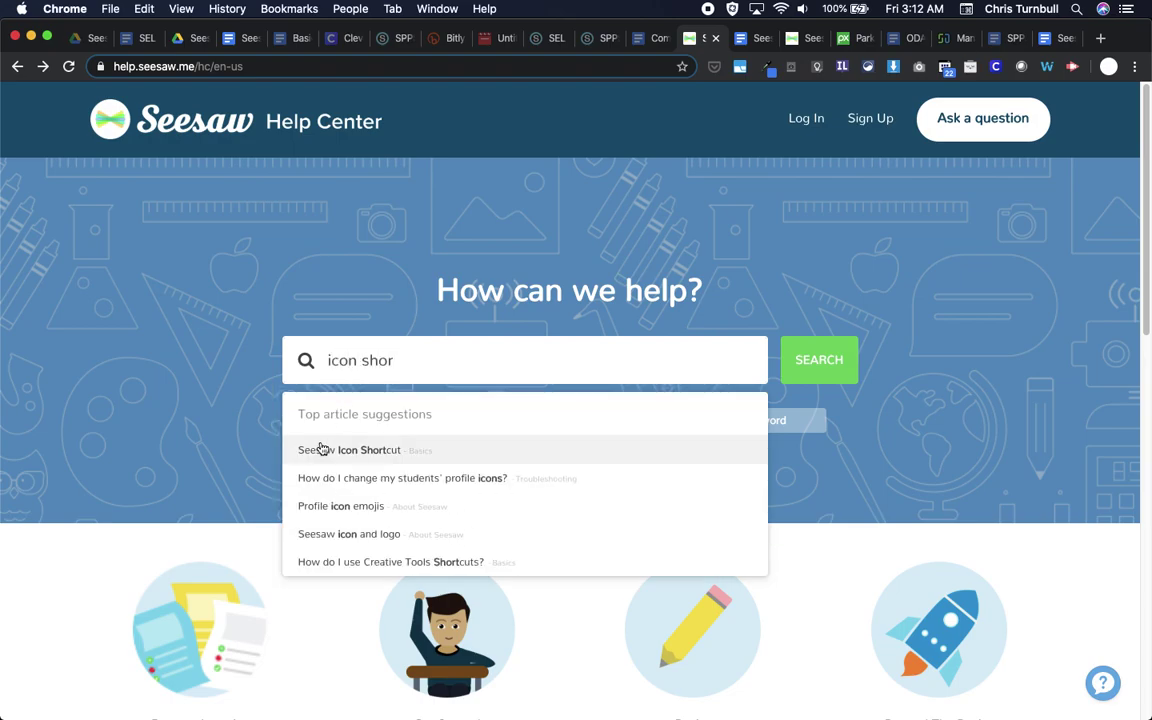
{"action": "left_click", "coordinate": [349, 451]}
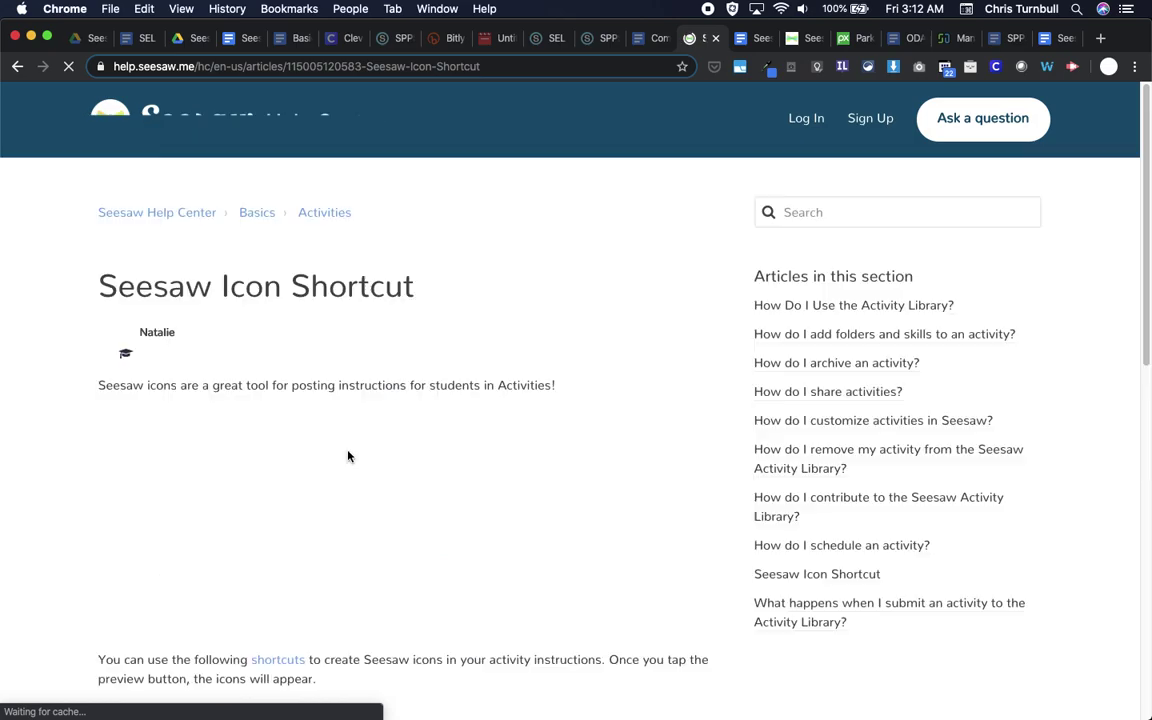
{"action": "scroll", "coordinate": [349, 456], "scroll_direction": "down", "scroll_amount": 5}
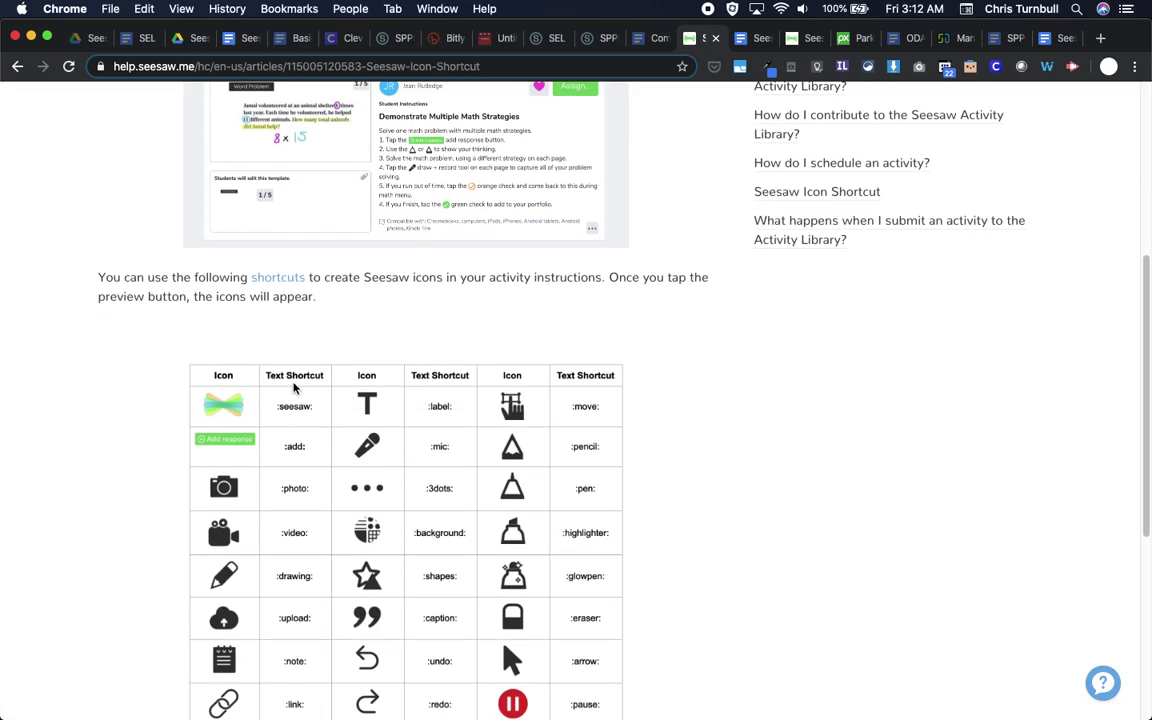
{"action": "left_click", "coordinate": [279, 281]}
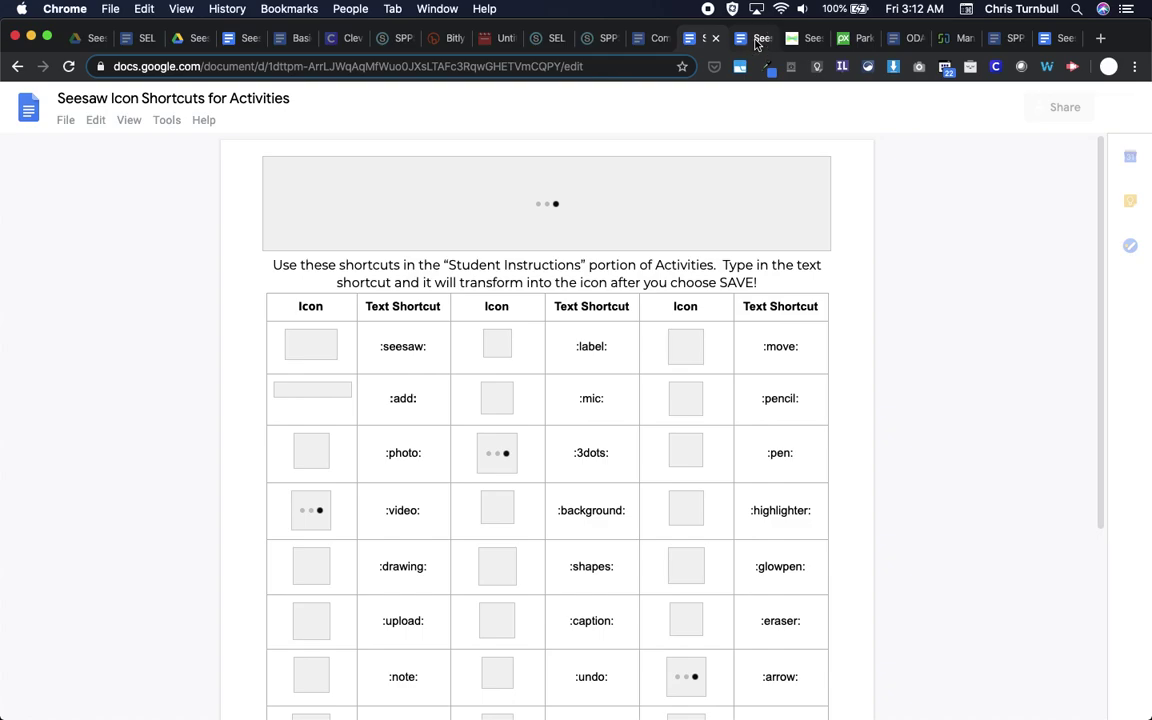
{"action": "left_click", "coordinate": [757, 40]}
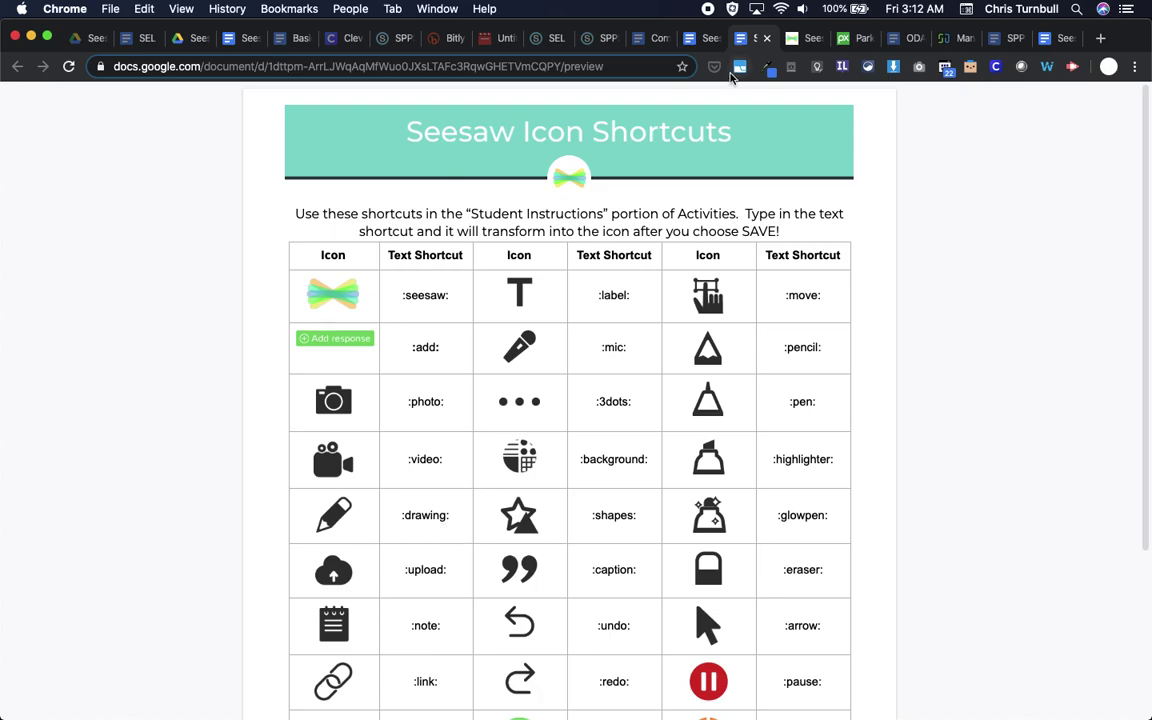
{"action": "left_click", "coordinate": [805, 40]}
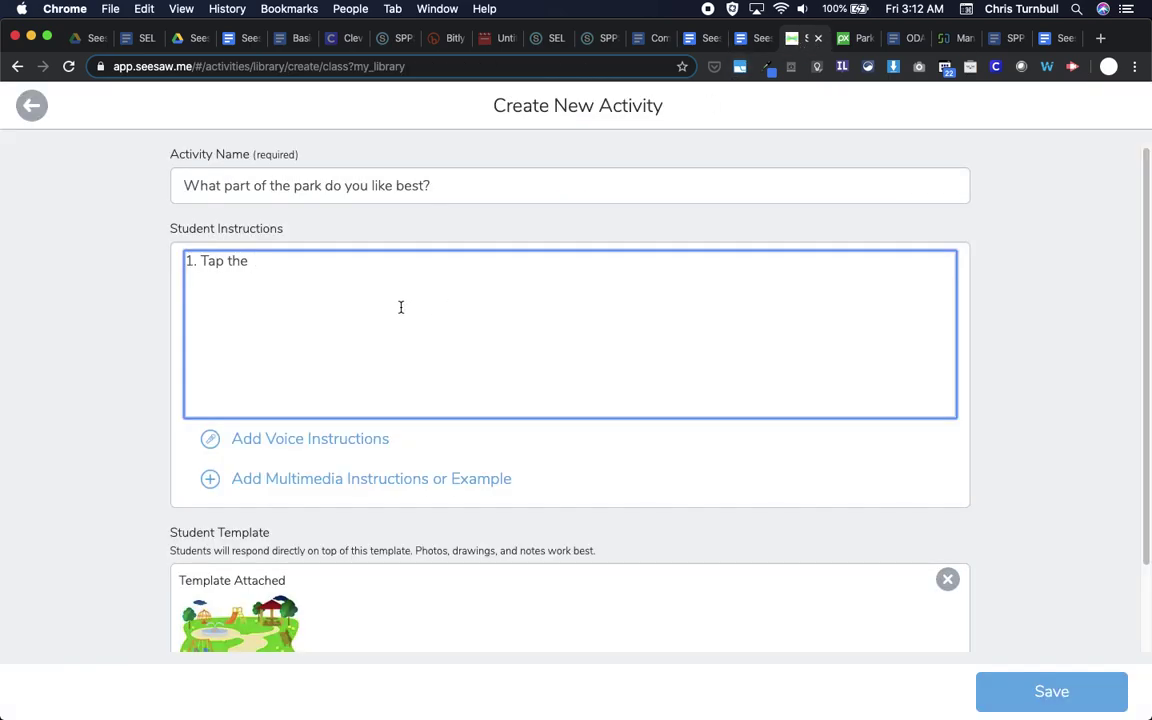
Complete the first student instruction with ":drawing: and circle the part of the park you like best."
{"action": "type", "text": ":drawing: and cir"}
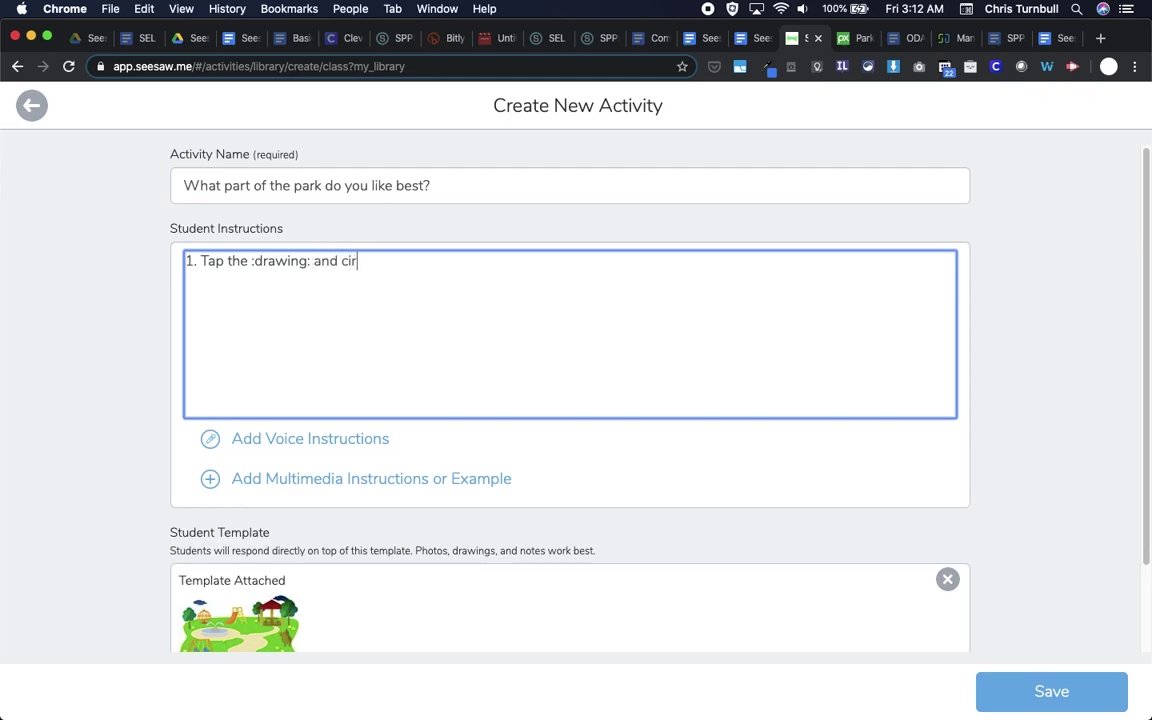
{"action": "type", "text": "cle the part of the park"}
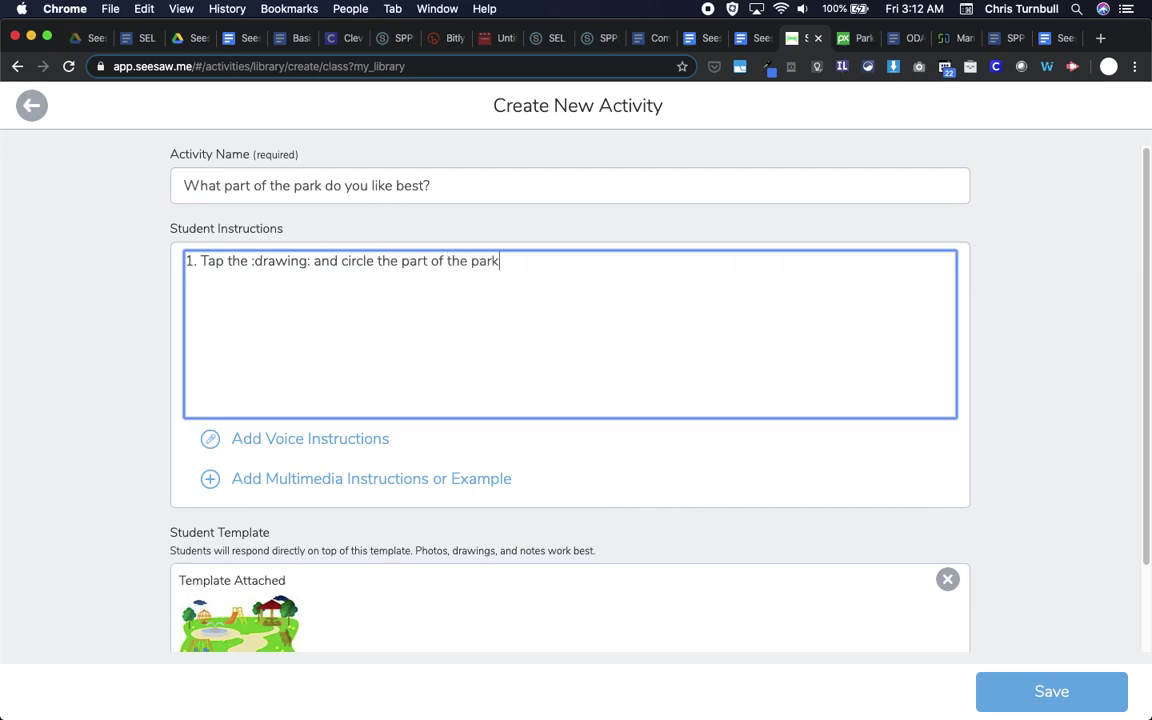
{"action": "type", "text": " you like best."}
{"action": "key", "text": "Return"}
Add instruction "2. Tap the :mic: and tell me why you like this part of the park best.", checking the shortcut in the Seesaw Icon Shortcuts document
{"action": "type", "text": "2. Tap the"}
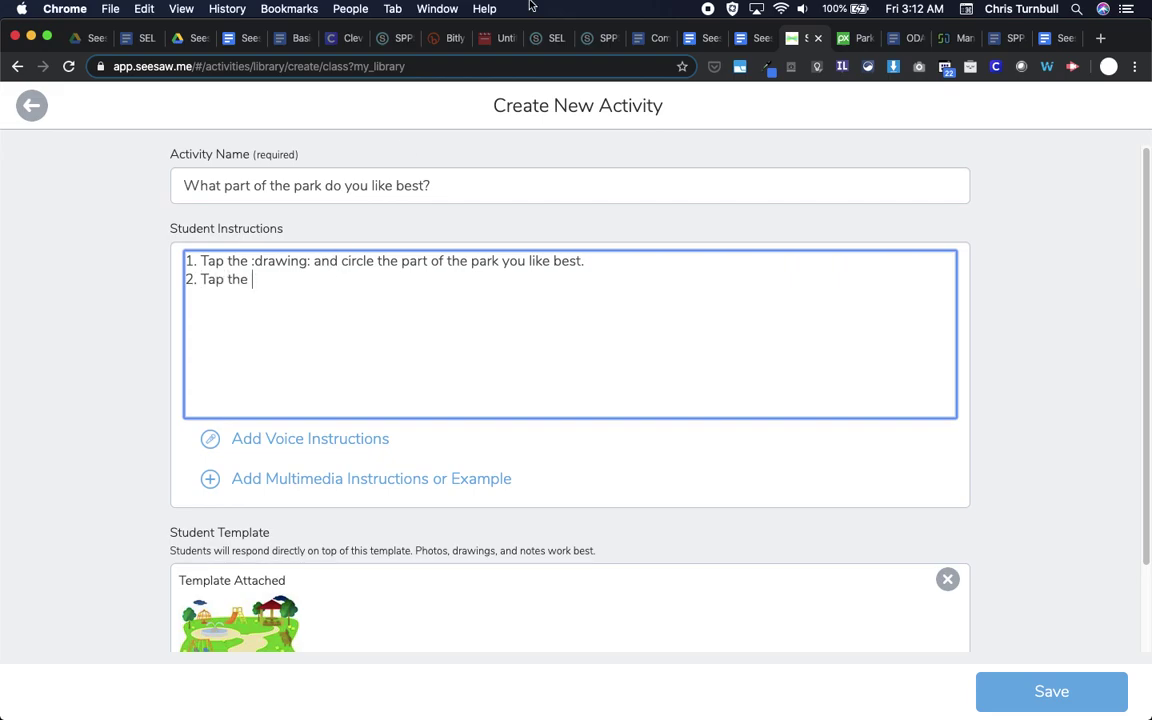
{"action": "left_click", "coordinate": [748, 38]}
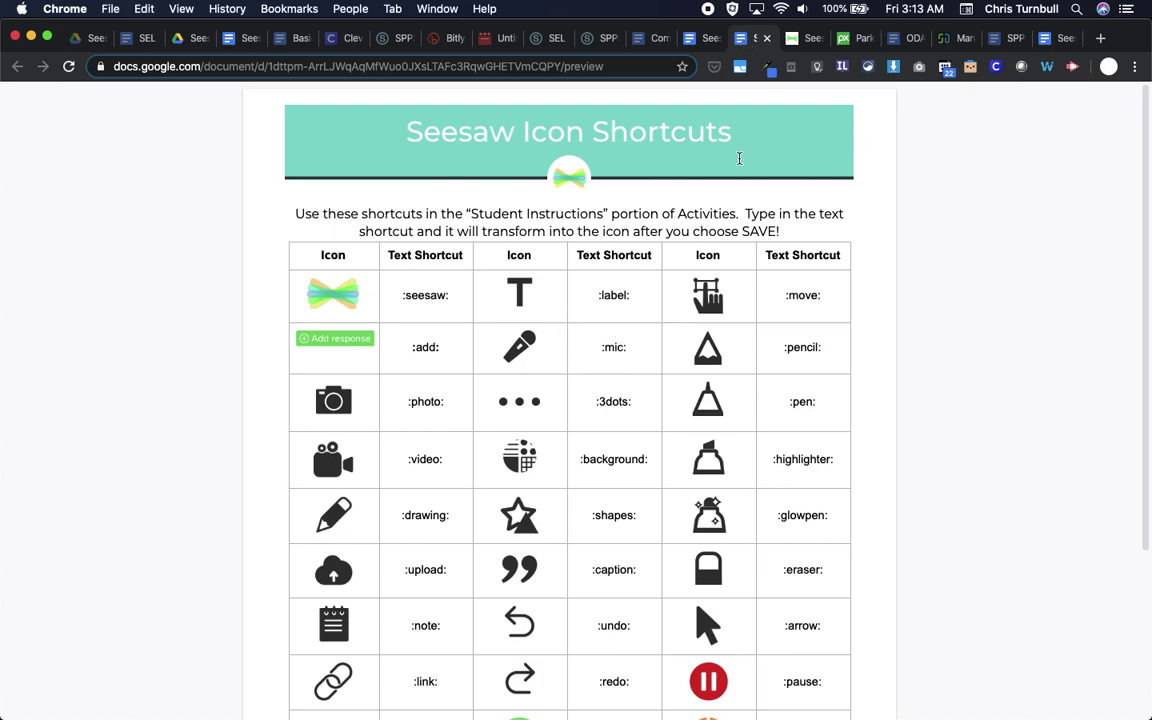
{"action": "left_click", "coordinate": [805, 39]}
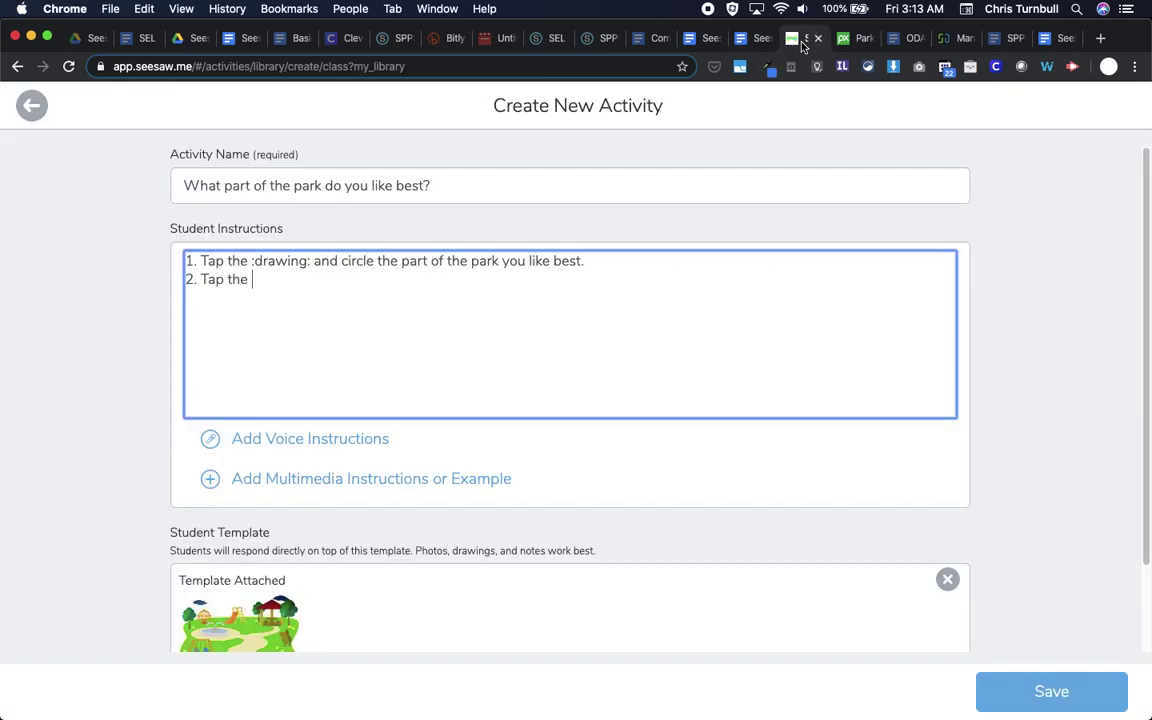
{"action": "type", "text": ":mic:"}
{"action": "type", "text": "and tell me why "}
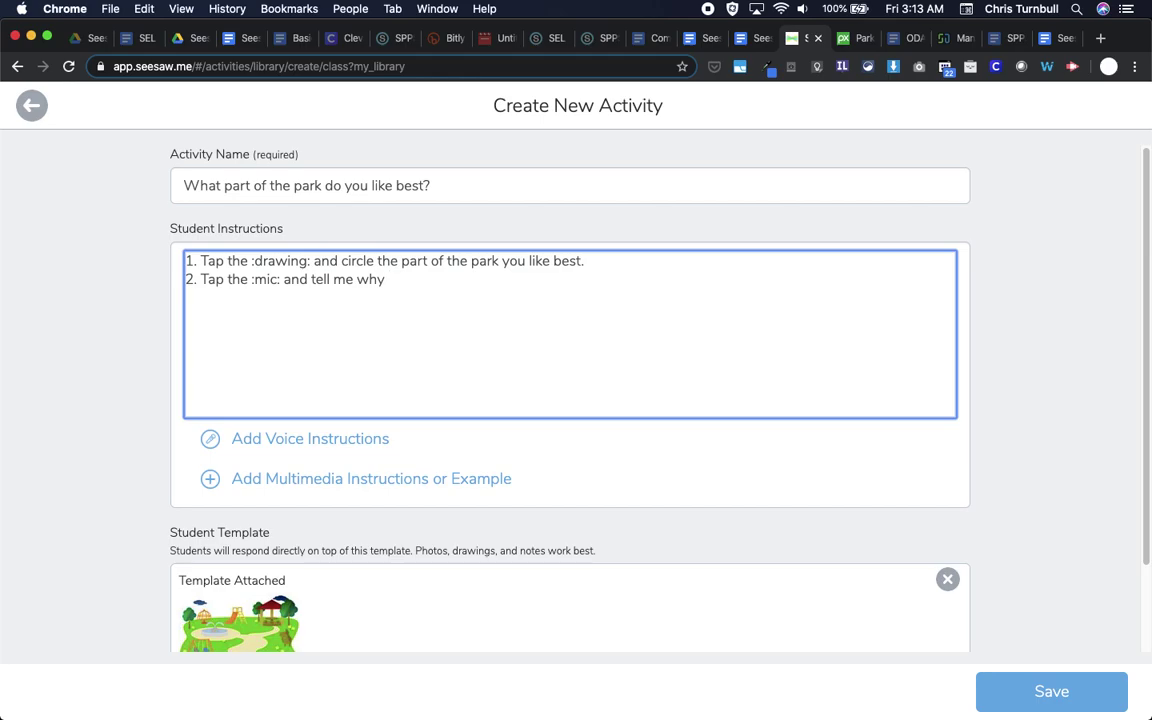
{"action": "type", "text": "you like this part of the park best."}
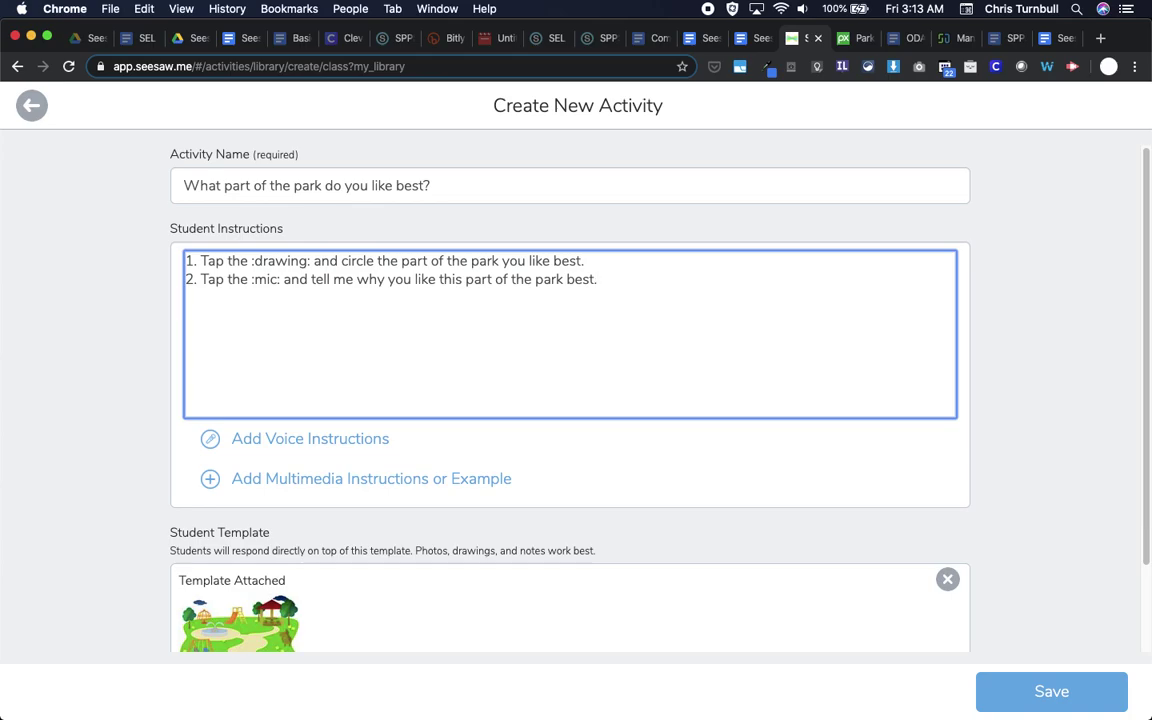
Add the third student instruction "3. Tap the :pause: button when you are done."
{"action": "type", "text": "3. Tap the :pause"}
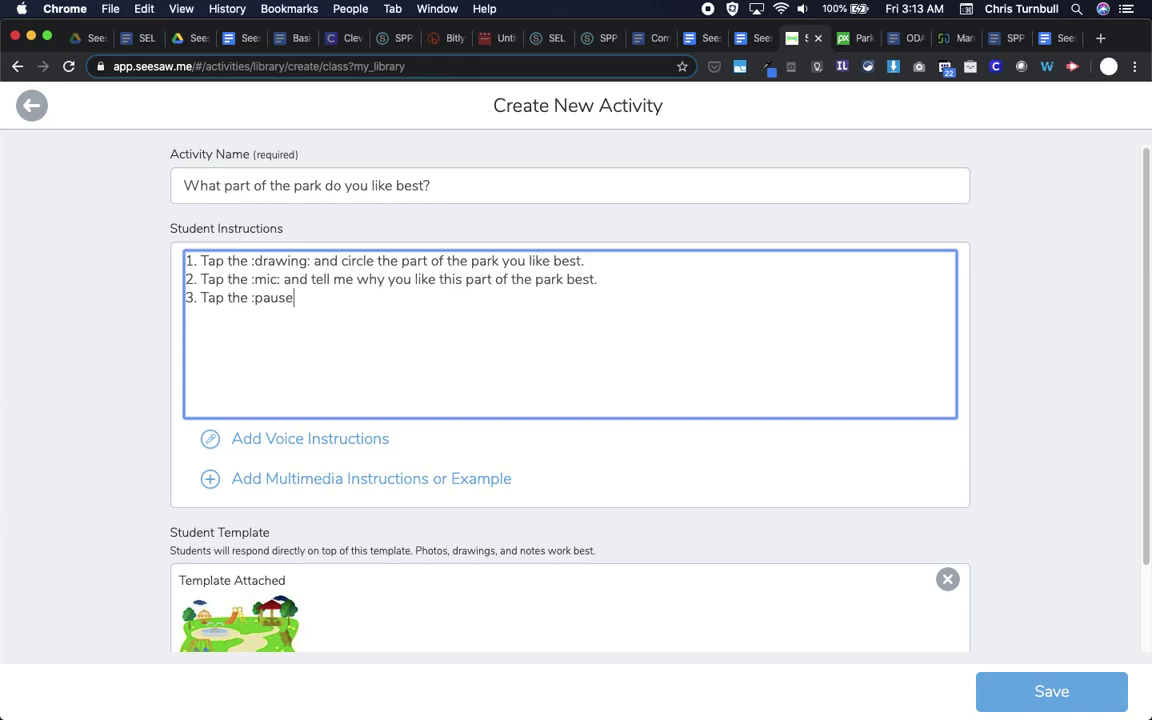
{"action": "type", "text": ": button whe "}
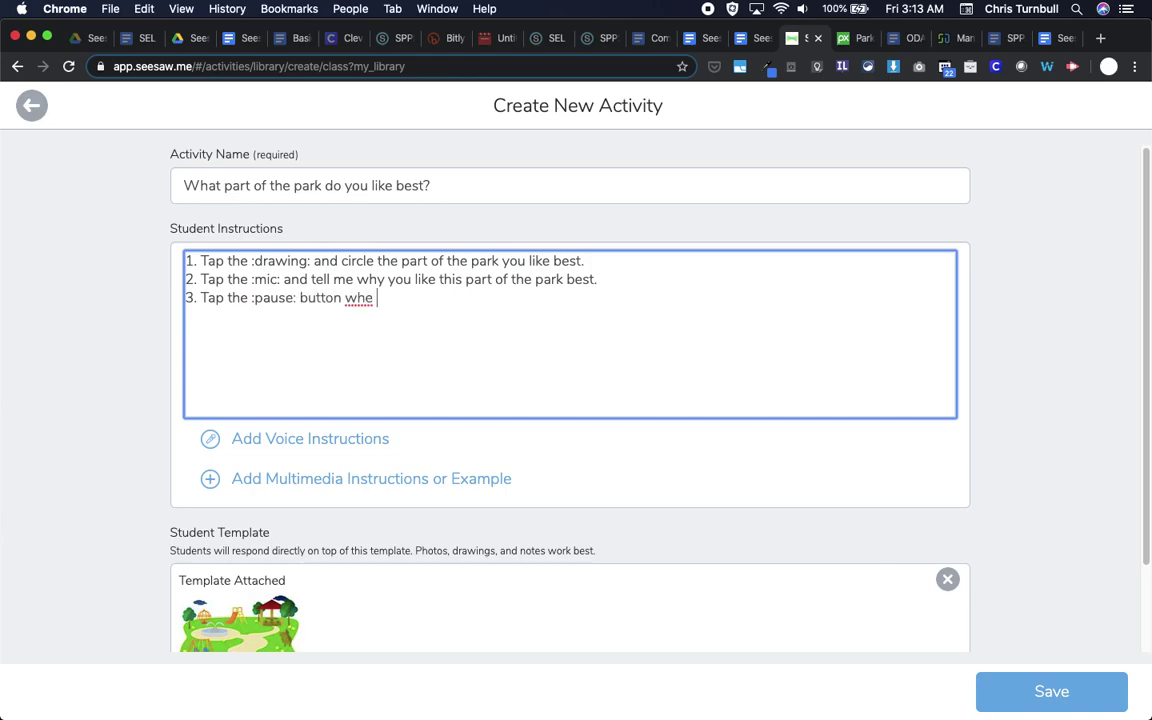
{"action": "type", "text": "n you are done."}
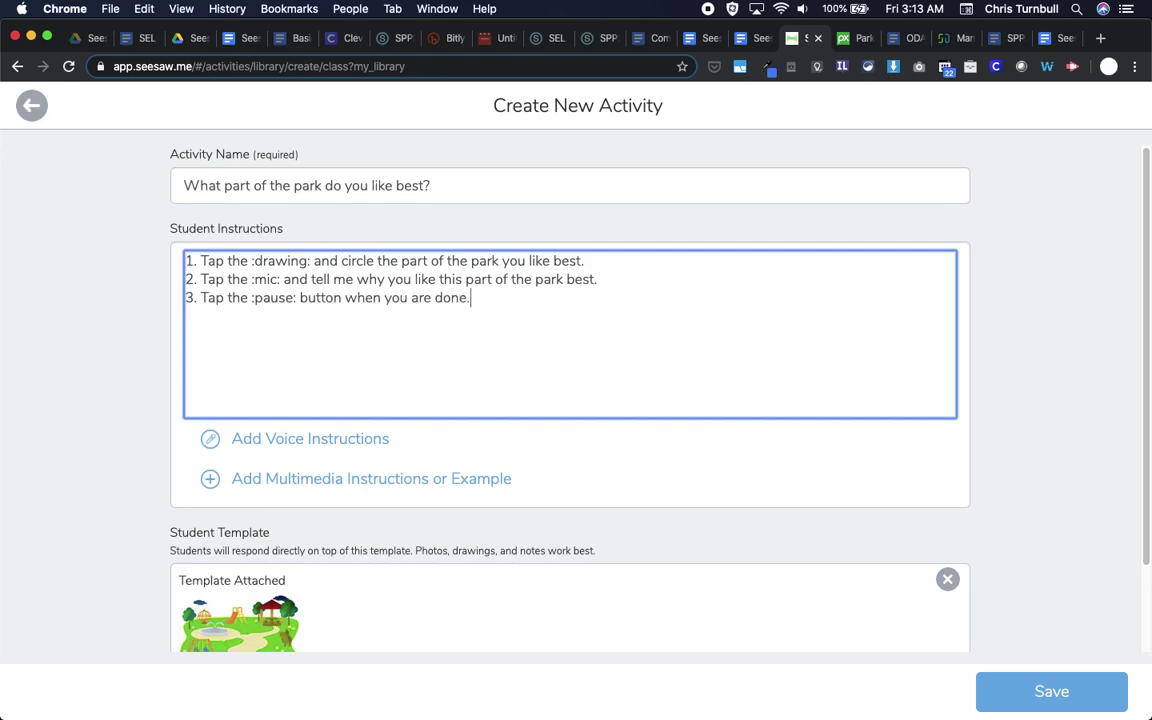
Add the fourth student instruction "4. Tap the :check: to turn in your work."
{"action": "key", "text": "Return"}
{"action": "type", "text": "4."}
{"action": "type", "text": "Tap the "}
{"action": "type", "text": "\""}
{"action": "type", "text": ":gr"}
{"action": "key", "text": "BackSpace"}
{"action": "type", "text": "check"}
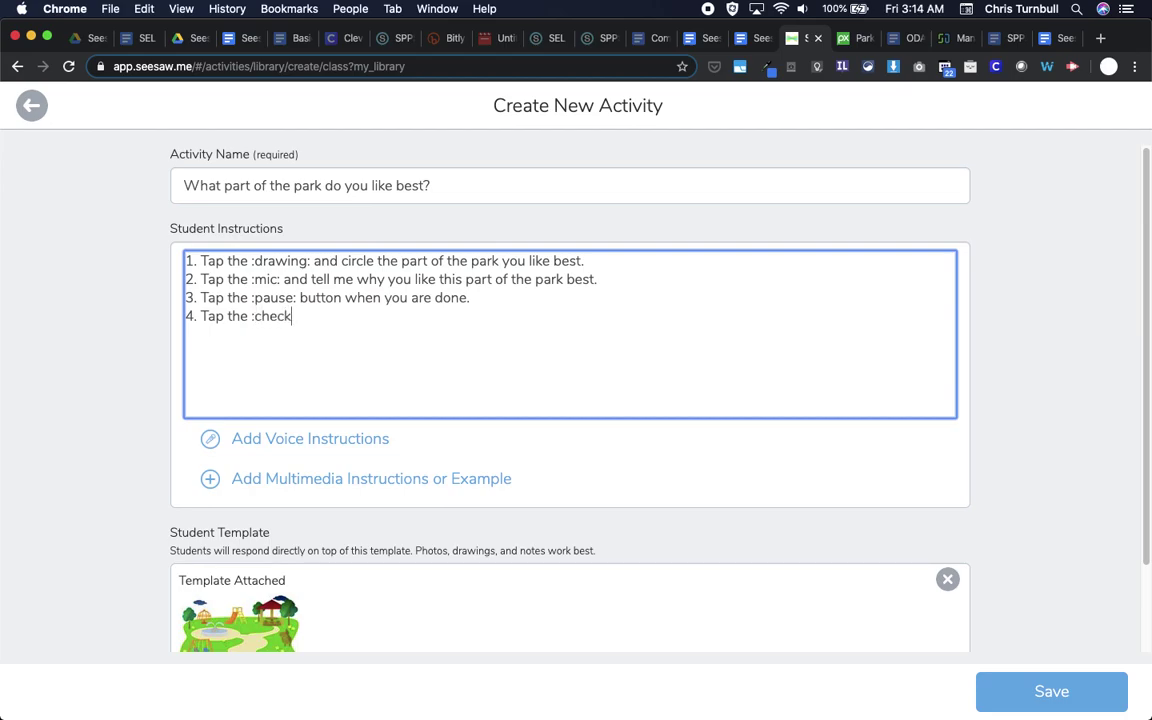
{"action": "type", "text": ": when"}
{"action": "key", "text": "BackSpace"}
{"action": "key", "text": "BackSpace"}
{"action": "key", "text": "BackSpace"}
{"action": "key", "text": "BackSpace"}
{"action": "key", "text": "BackSpace"}
{"action": "type", "text": "to turn in your work."}
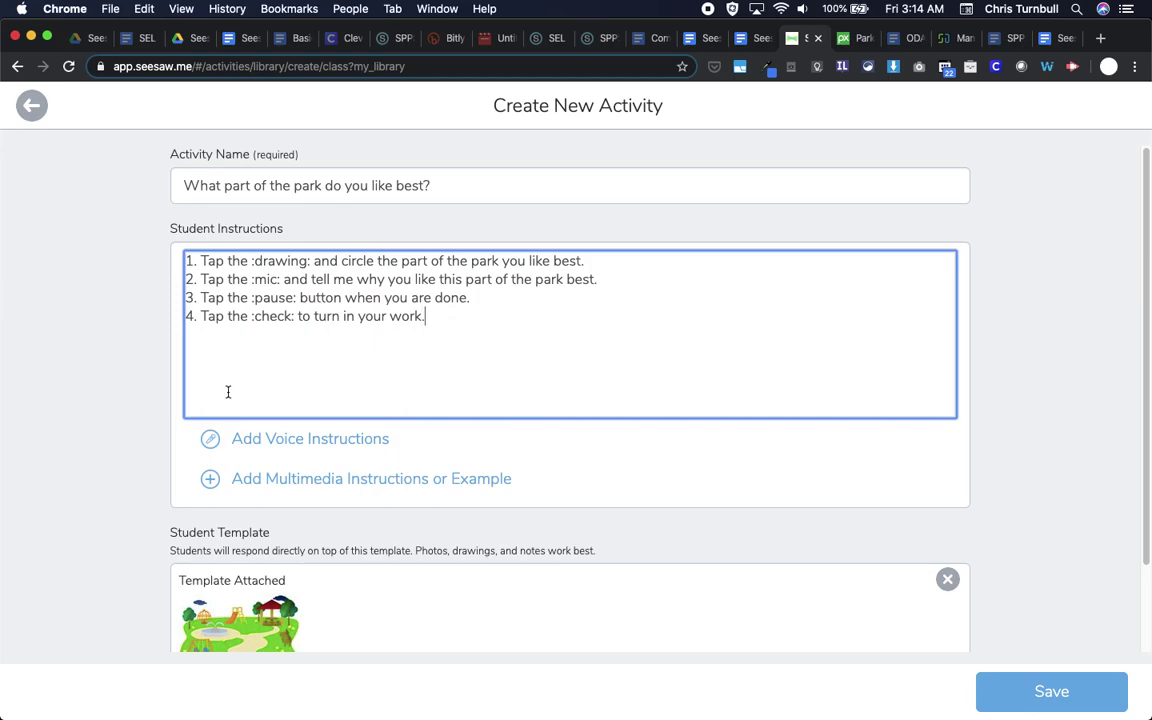
Record voice instructions of about 21 seconds for the activity and play back the beginning of the recording
{"action": "left_click", "coordinate": [302, 441]}
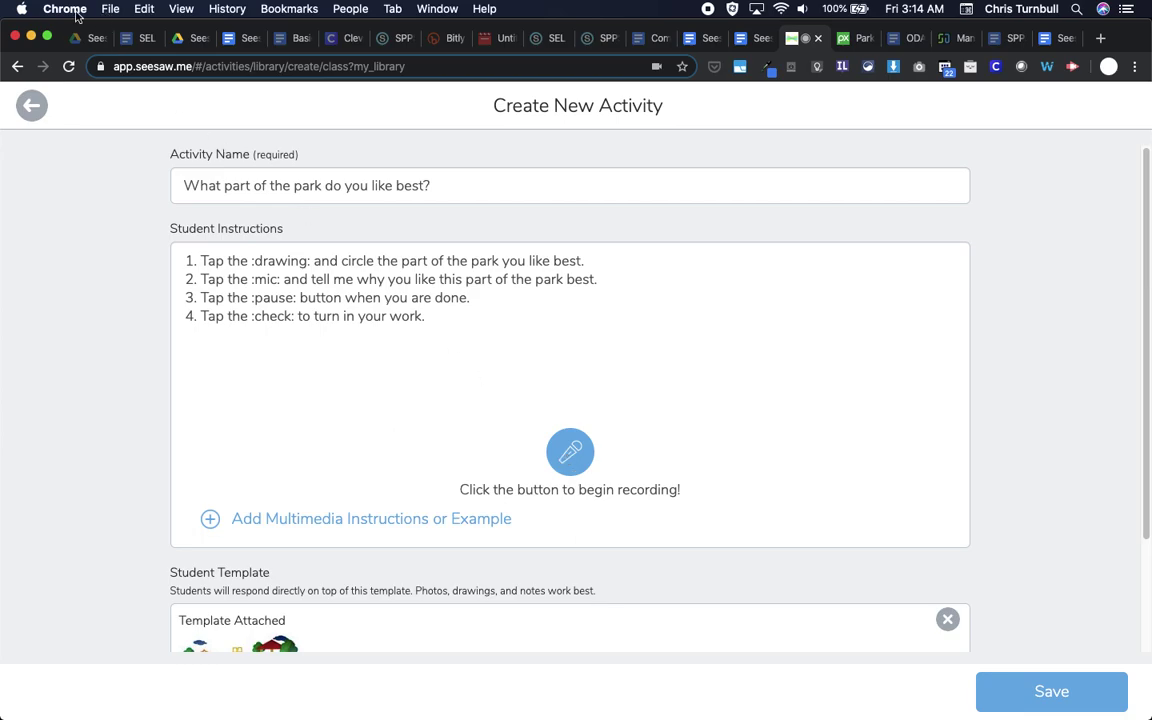
{"action": "left_click", "coordinate": [571, 452]}
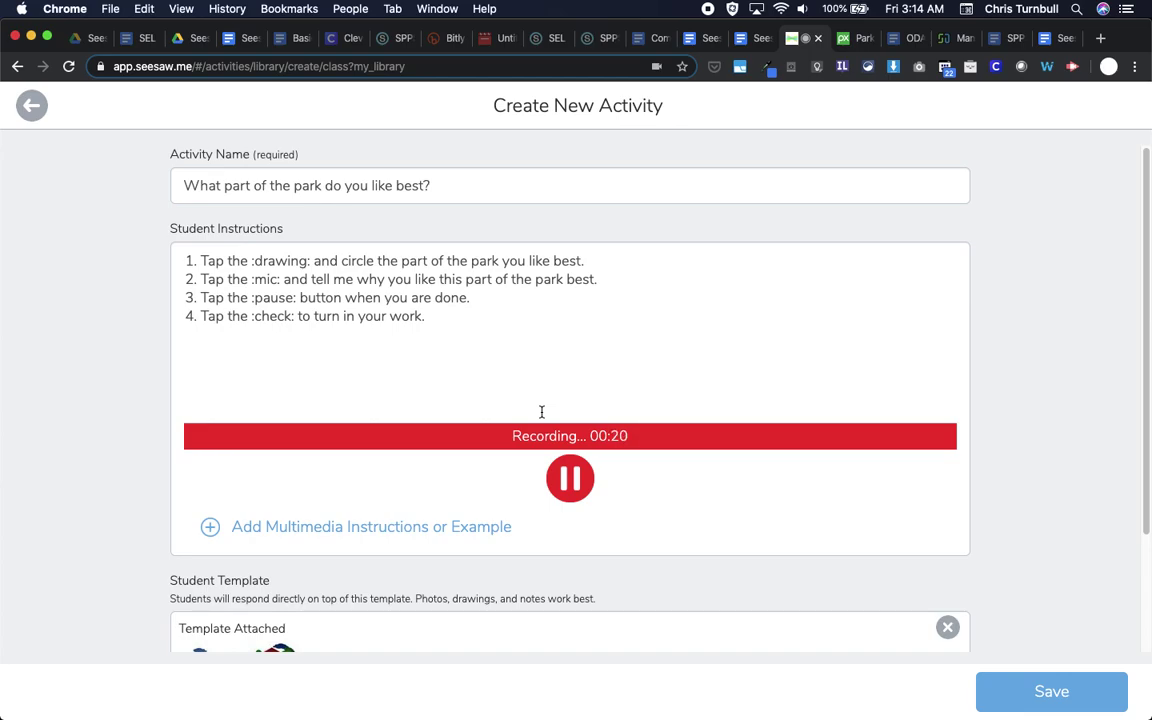
{"action": "left_click", "coordinate": [570, 478]}
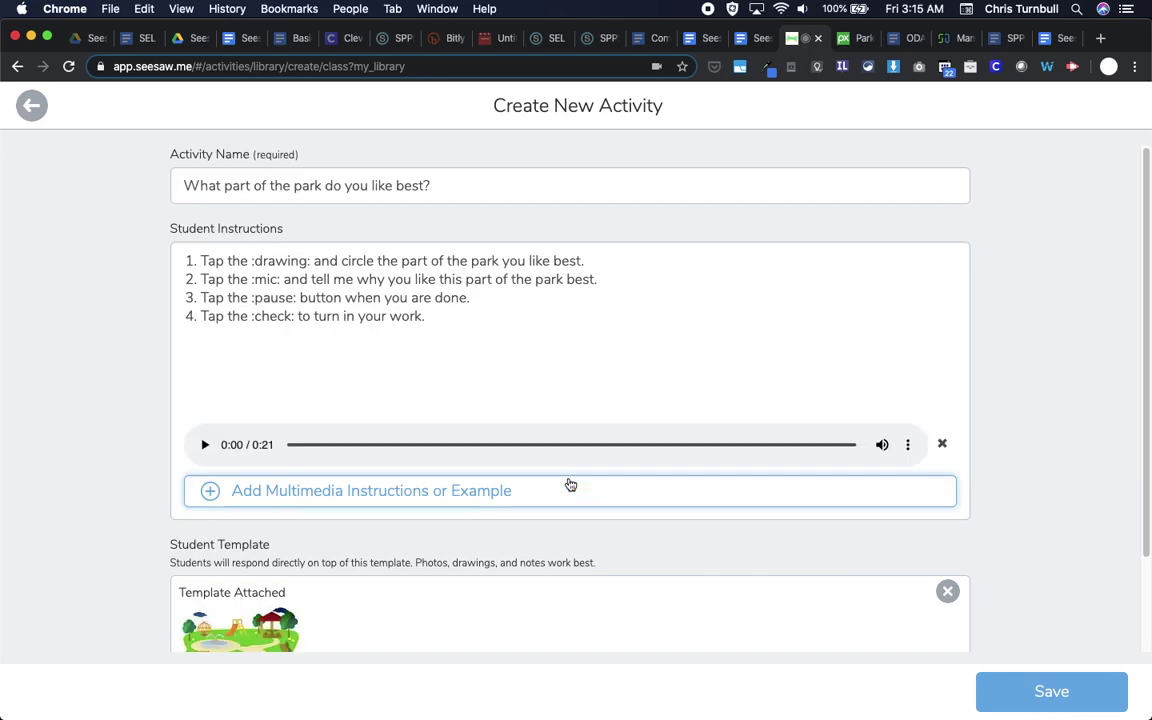
{"action": "left_click", "coordinate": [205, 445]}
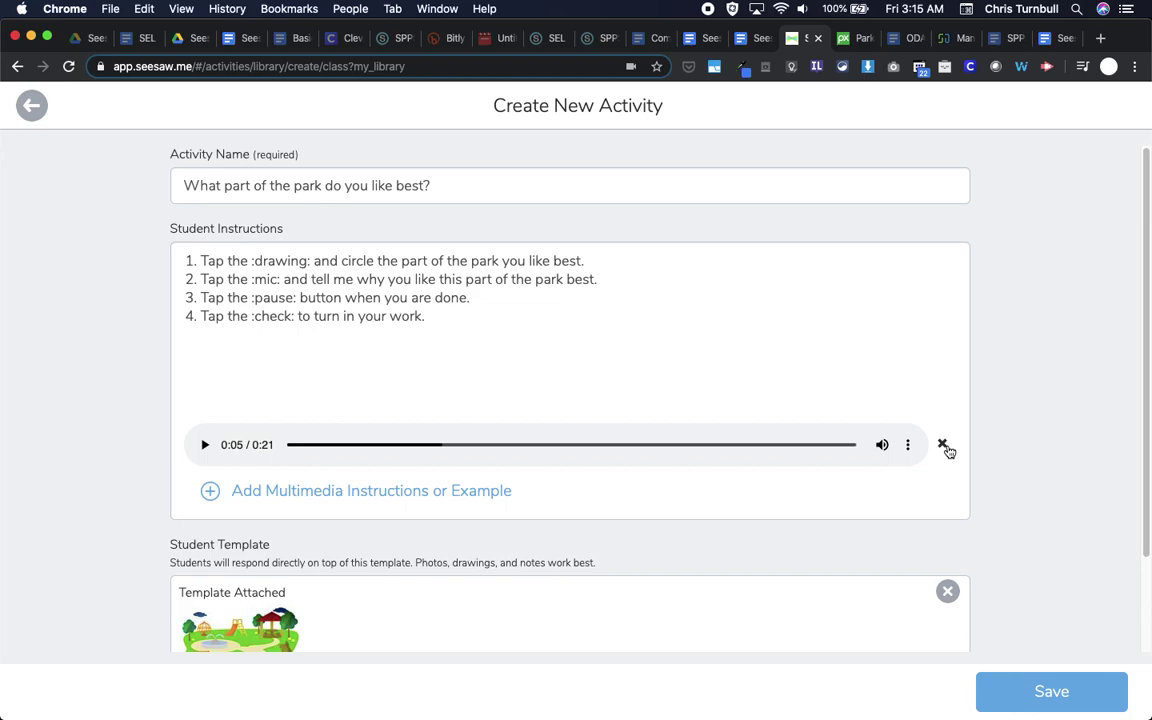
Show the additional activity options and tag the activity with the Grade 1 skill "Listens carefully to directions"
{"action": "scroll", "coordinate": [859, 329], "scroll_direction": "down", "scroll_amount": 2}
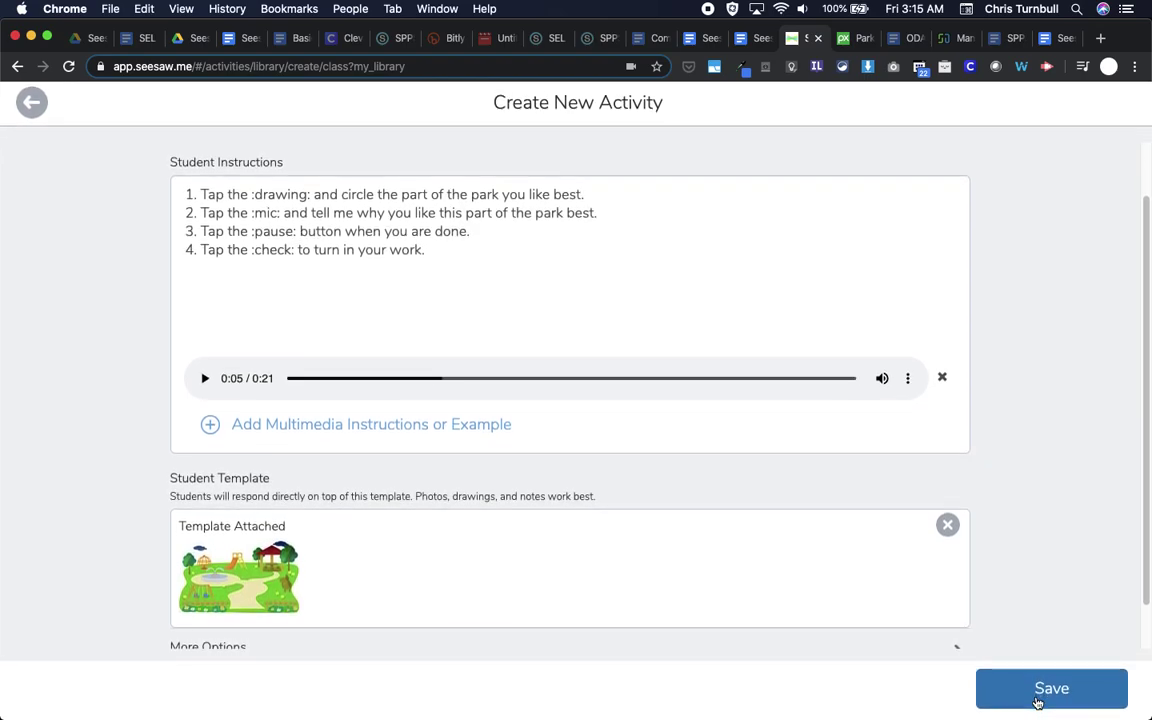
{"action": "scroll", "coordinate": [1067, 576], "scroll_direction": "down", "scroll_amount": 2}
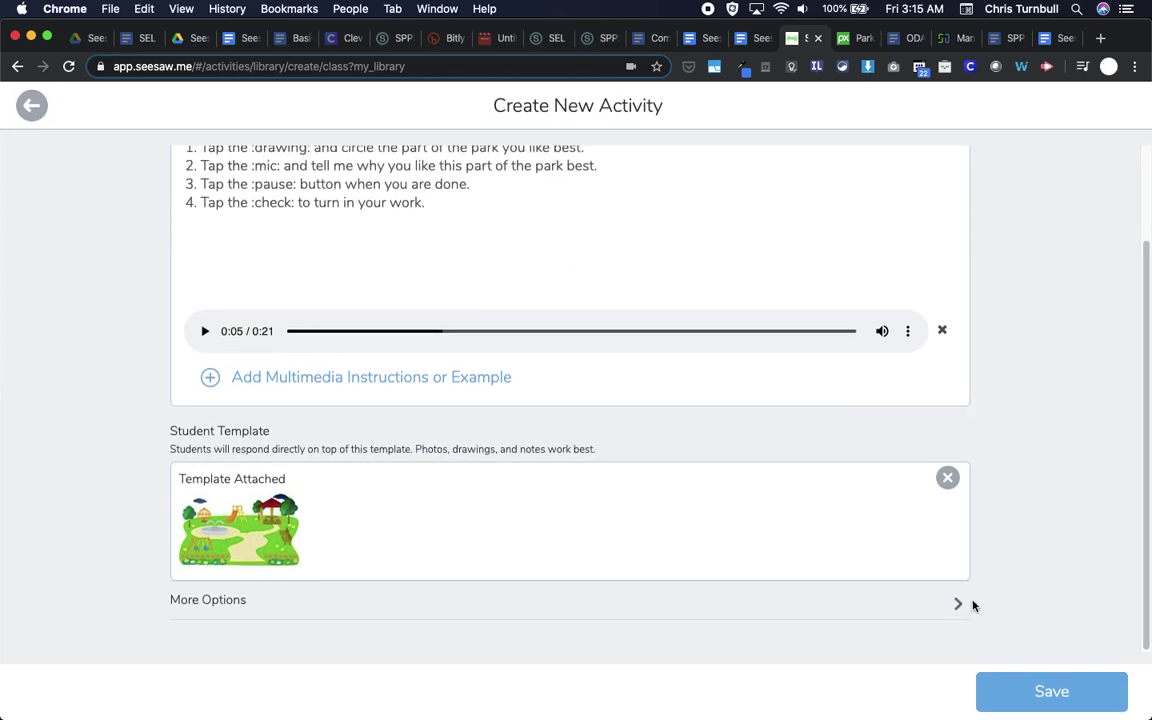
{"action": "left_click", "coordinate": [956, 608]}
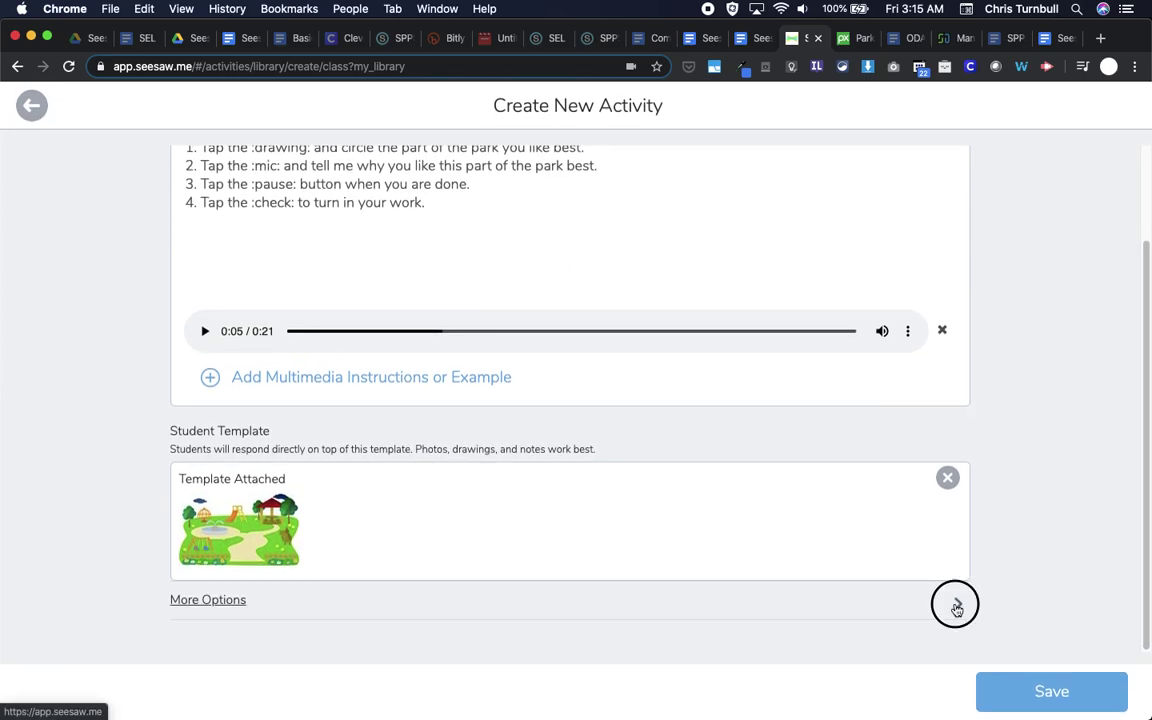
{"action": "scroll", "coordinate": [944, 625], "scroll_direction": "down", "scroll_amount": 4}
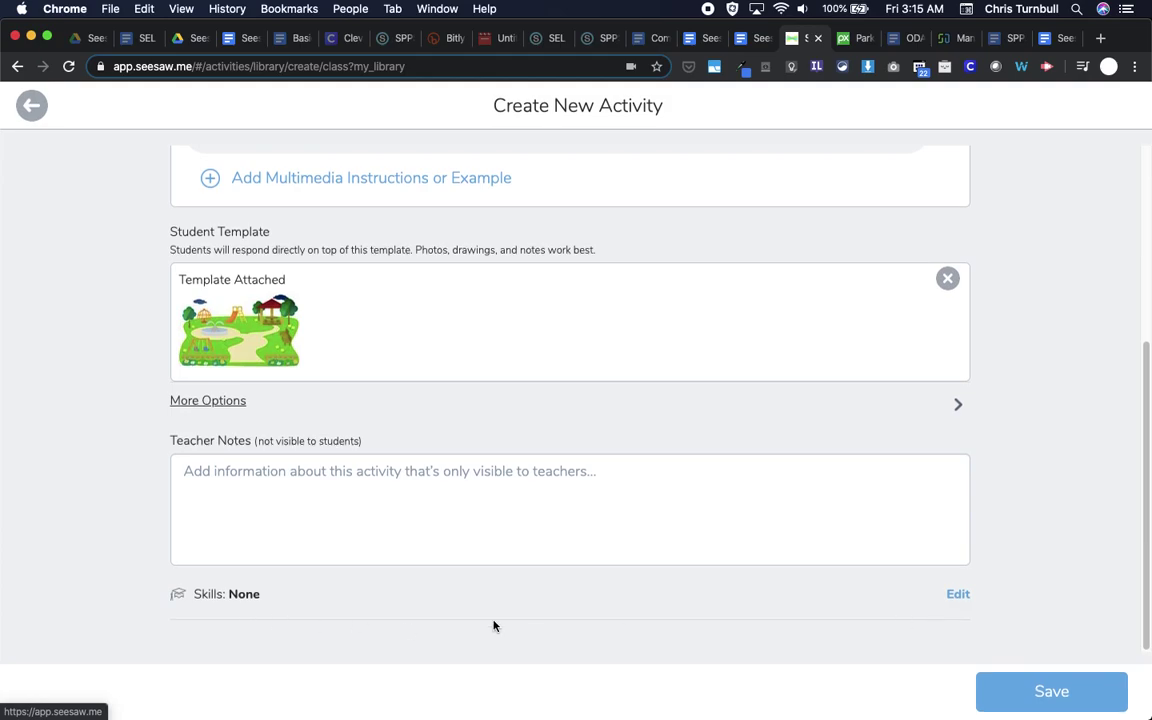
{"action": "left_click", "coordinate": [966, 595]}
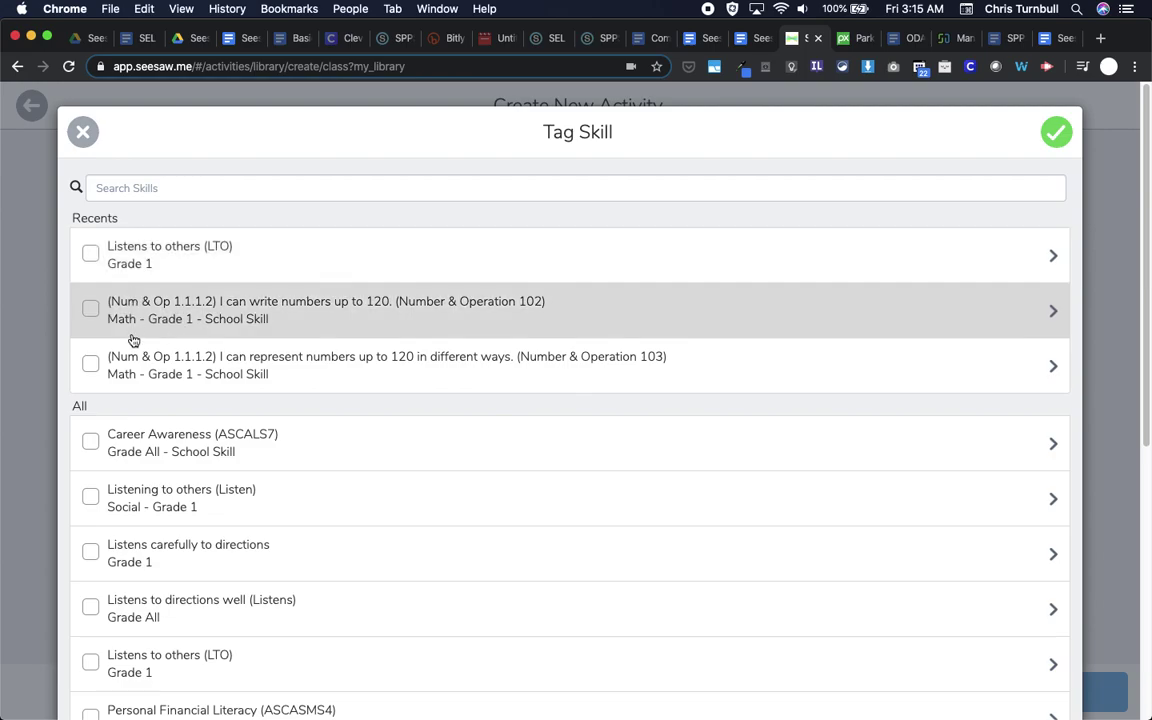
{"action": "left_click", "coordinate": [91, 554]}
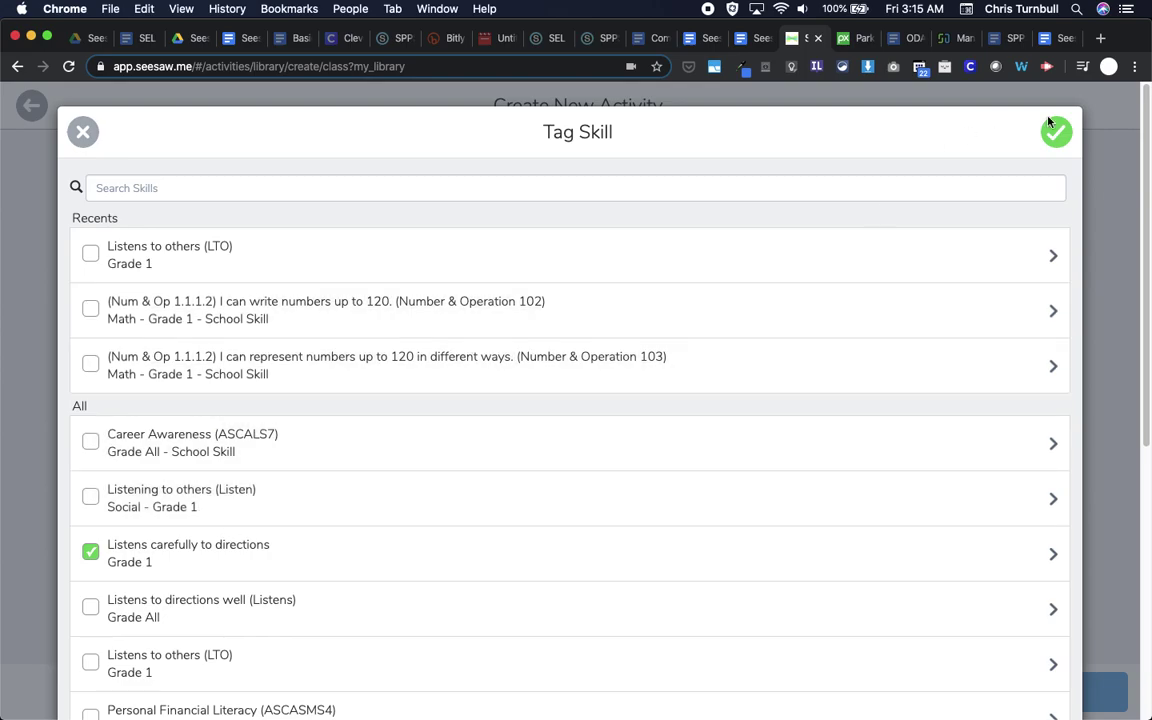
{"action": "left_click", "coordinate": [1055, 133]}
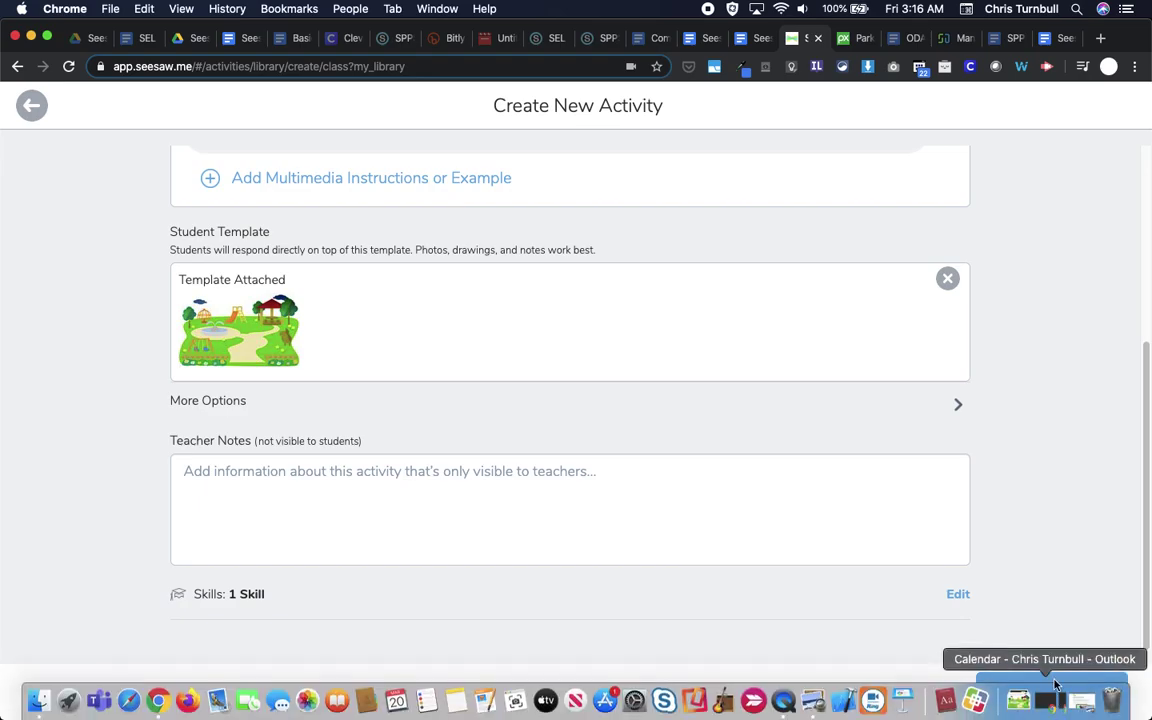
Save the new activity and add it to the existing SEL collection
{"action": "left_click", "coordinate": [1051, 690]}
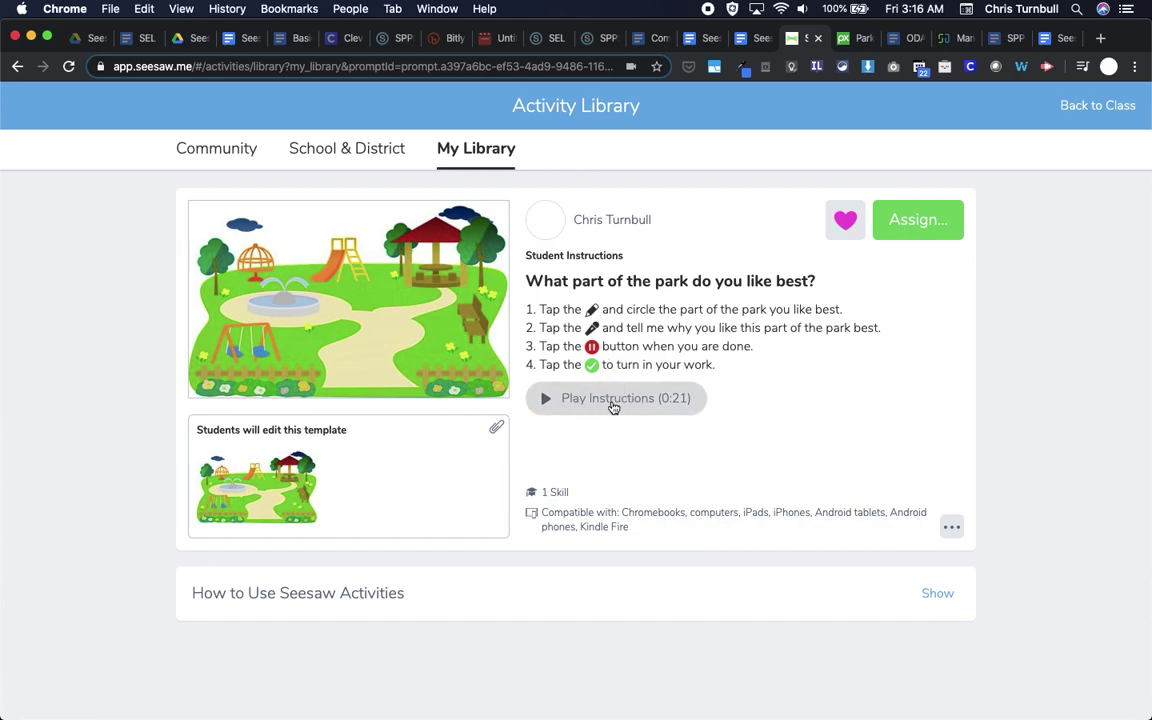
{"action": "left_click", "coordinate": [952, 527]}
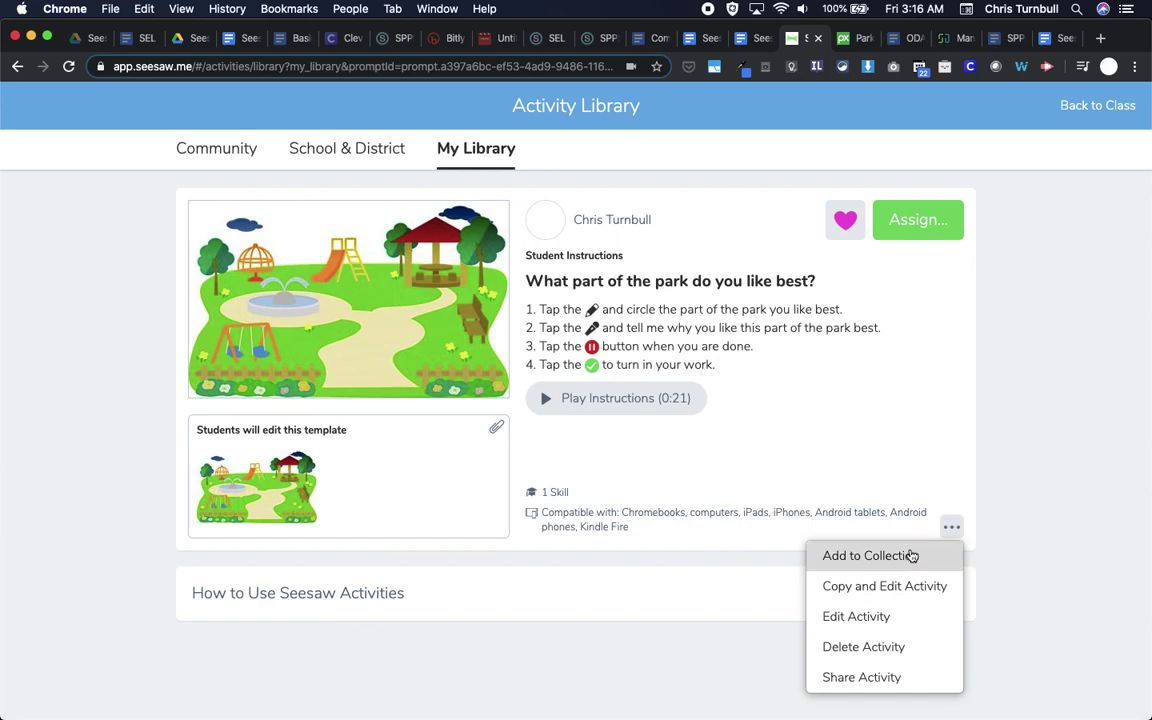
{"action": "left_click", "coordinate": [910, 555]}
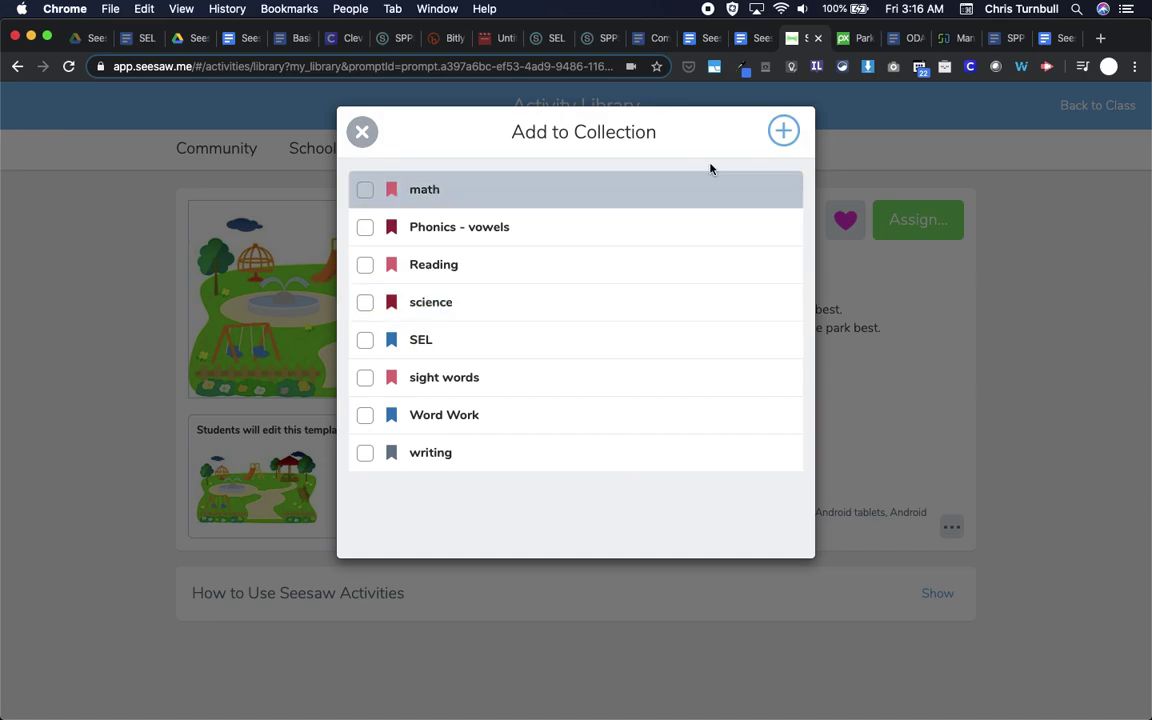
{"action": "left_click", "coordinate": [786, 135]}
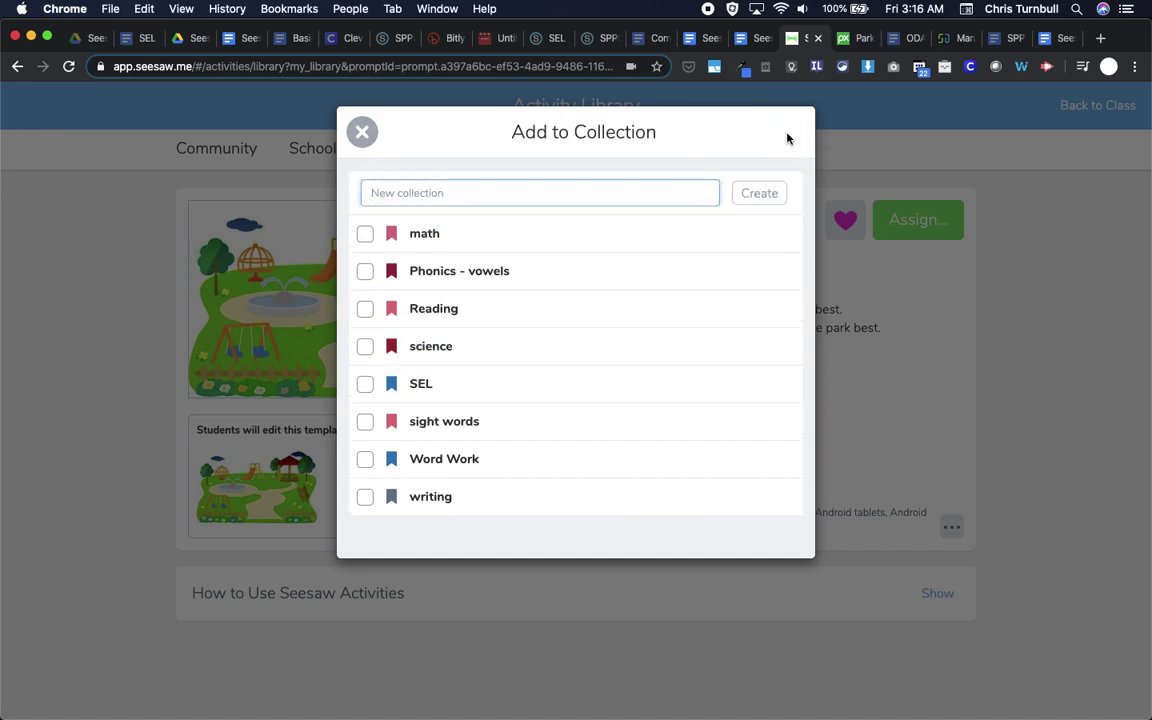
{"action": "left_click", "coordinate": [366, 384]}
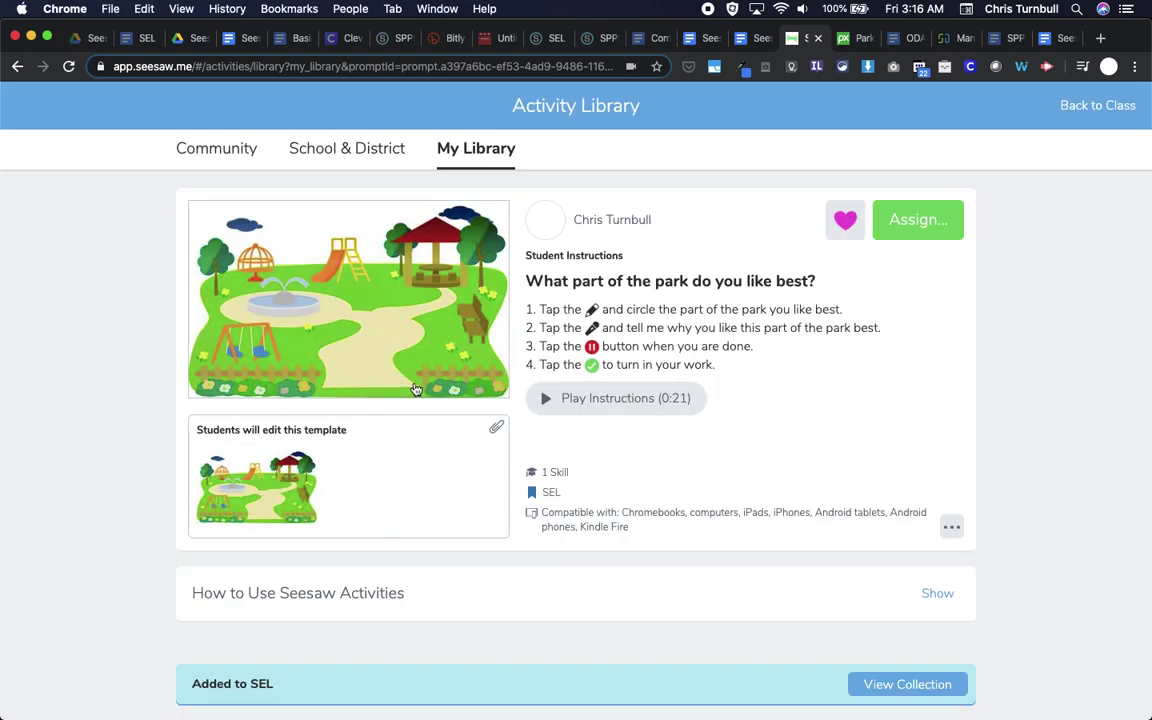
Start assigning the activity to the PL Training class and open that class's student selection
{"action": "left_click", "coordinate": [896, 230]}
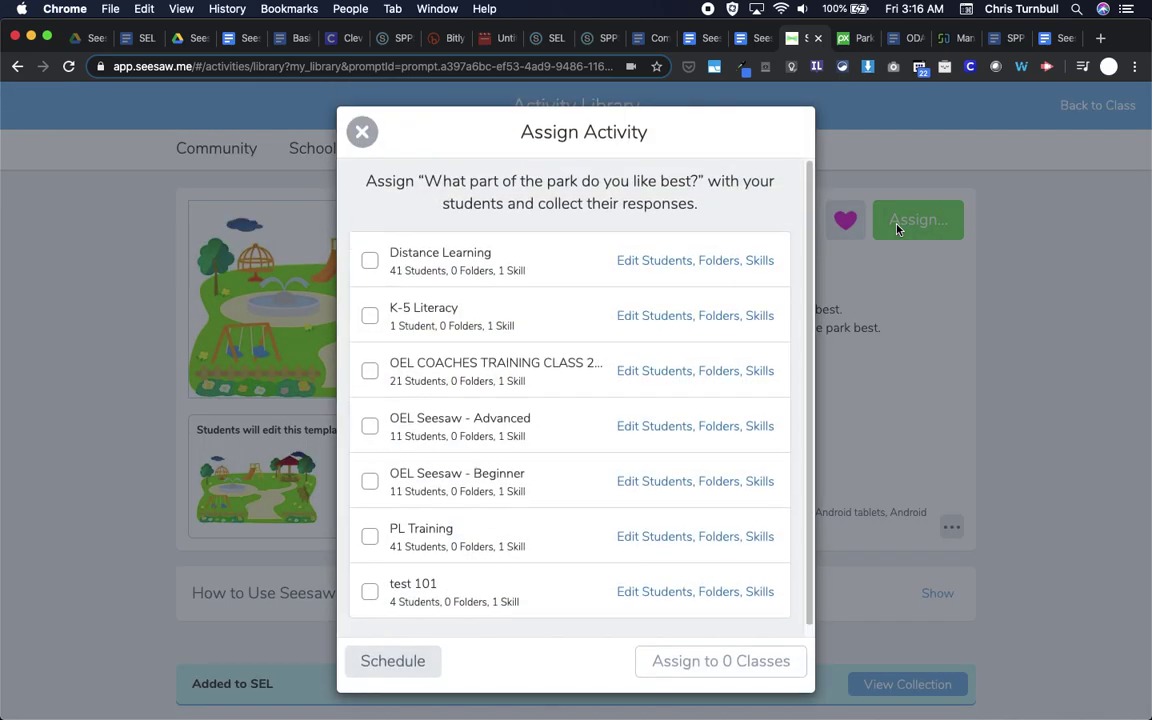
{"action": "scroll", "coordinate": [544, 483], "scroll_direction": "down", "scroll_amount": 1}
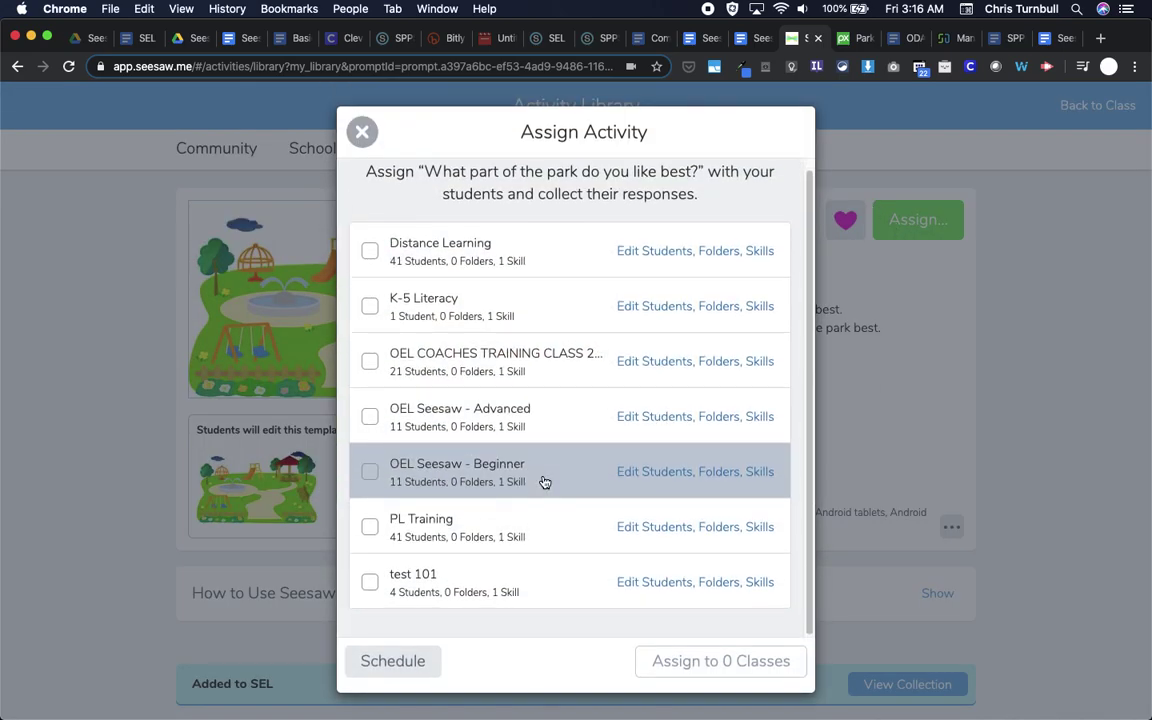
{"action": "left_click", "coordinate": [370, 529]}
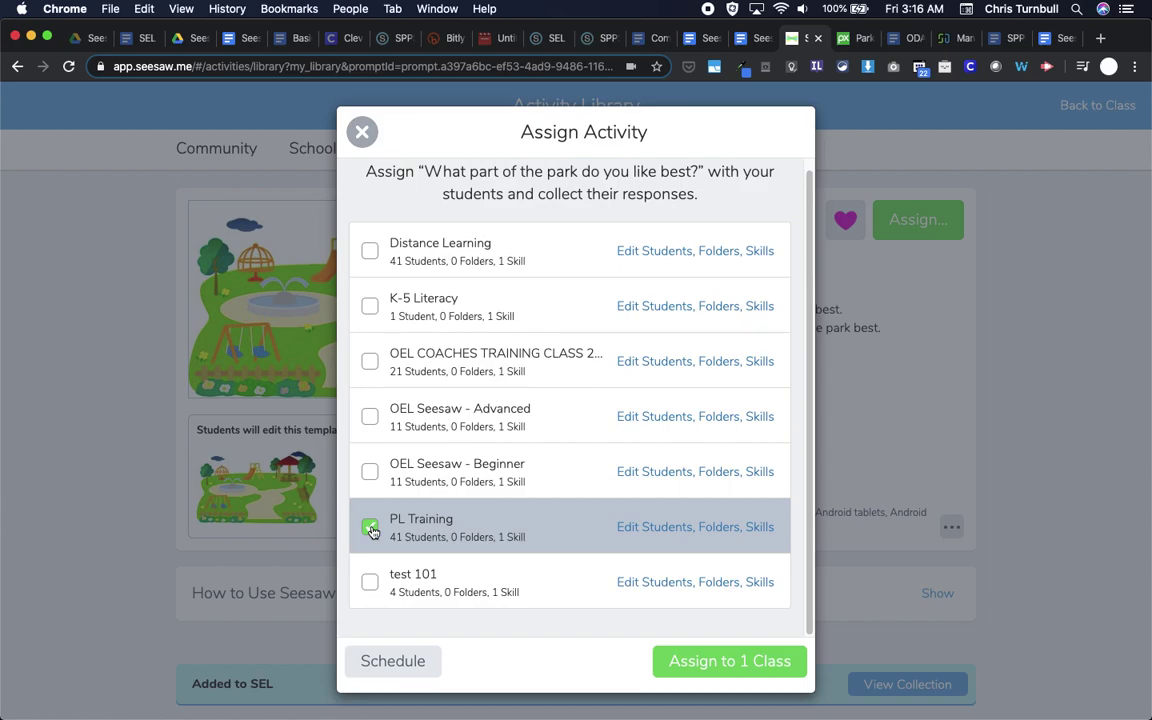
{"action": "left_click", "coordinate": [667, 531]}
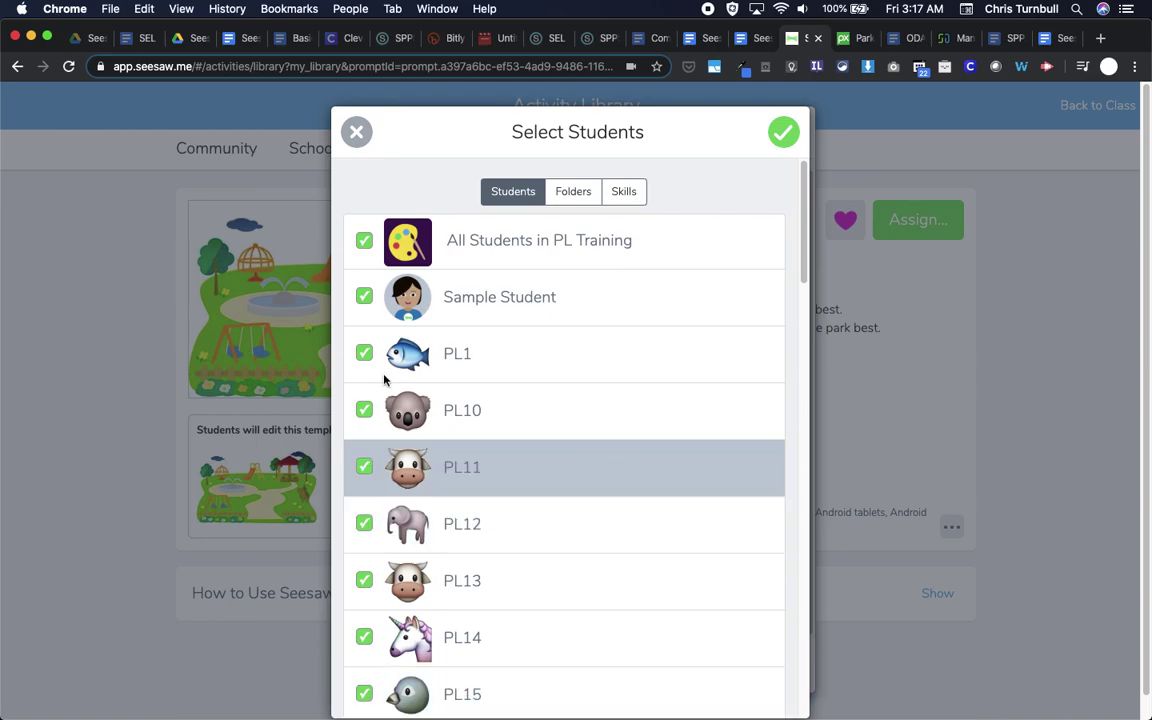
Try limiting the assignment to students PL1 and PL10 through PL13, and reselect all students in PL Training
{"action": "left_click", "coordinate": [361, 242]}
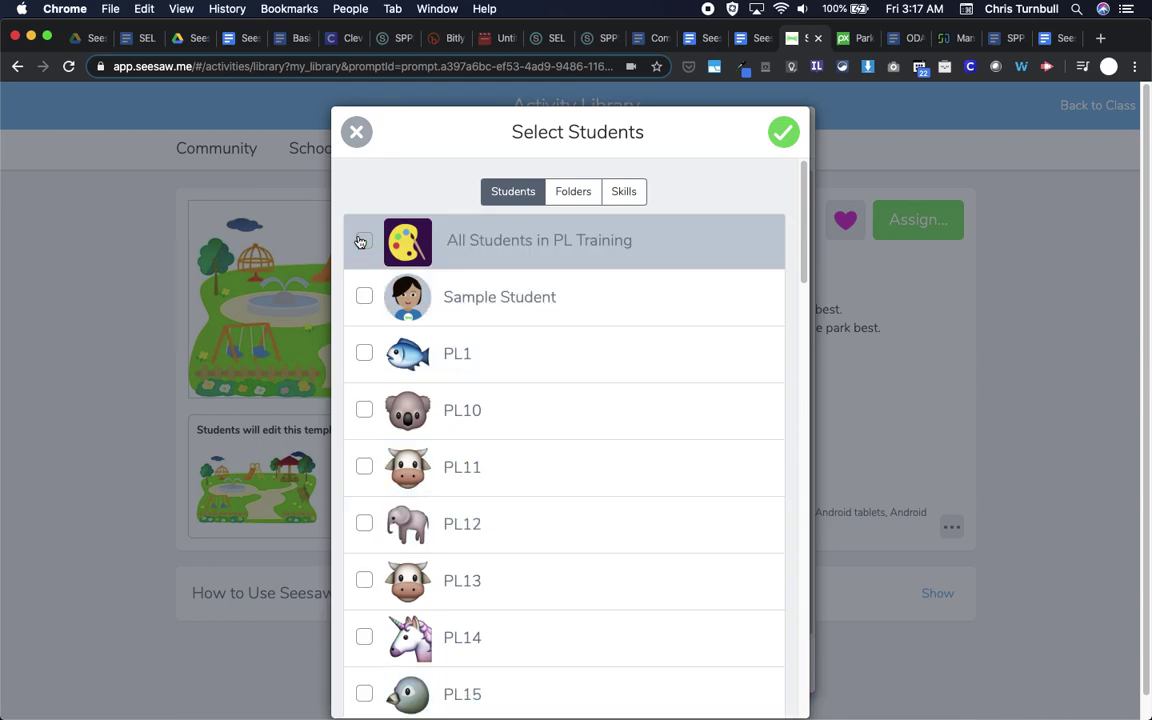
{"action": "left_click", "coordinate": [365, 354]}
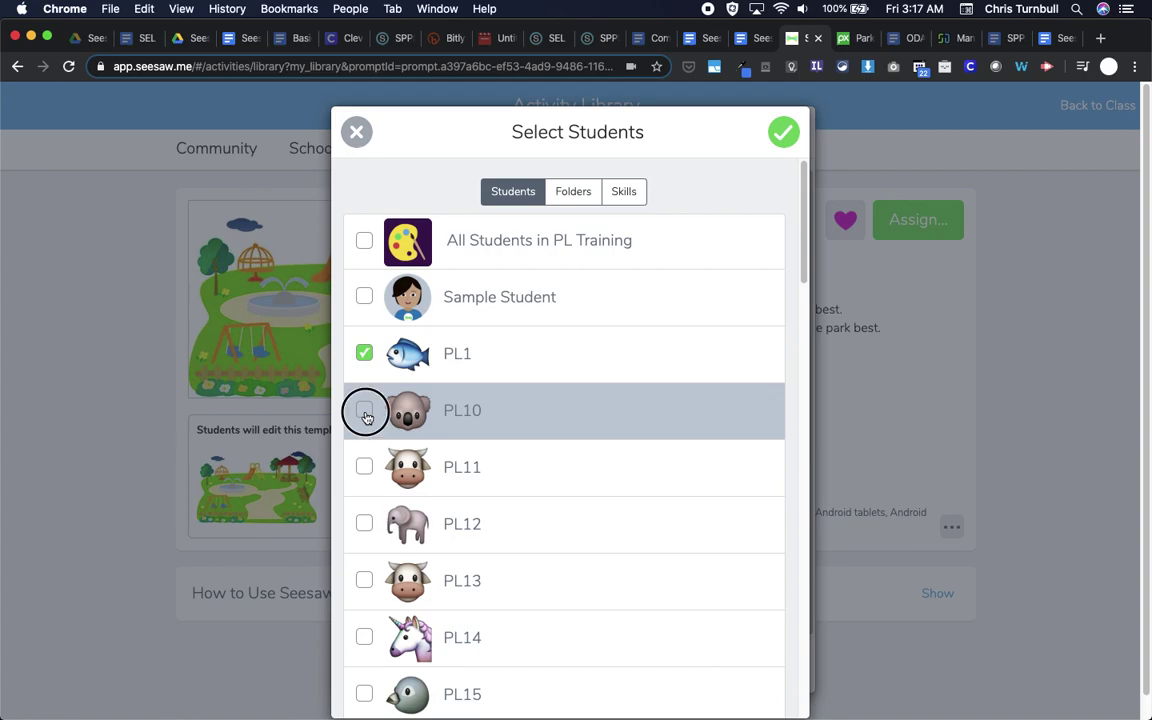
{"action": "left_click", "coordinate": [364, 413]}
{"action": "left_click", "coordinate": [364, 468]}
{"action": "left_click", "coordinate": [364, 524]}
{"action": "left_click", "coordinate": [364, 581]}
{"action": "left_click", "coordinate": [364, 242]}
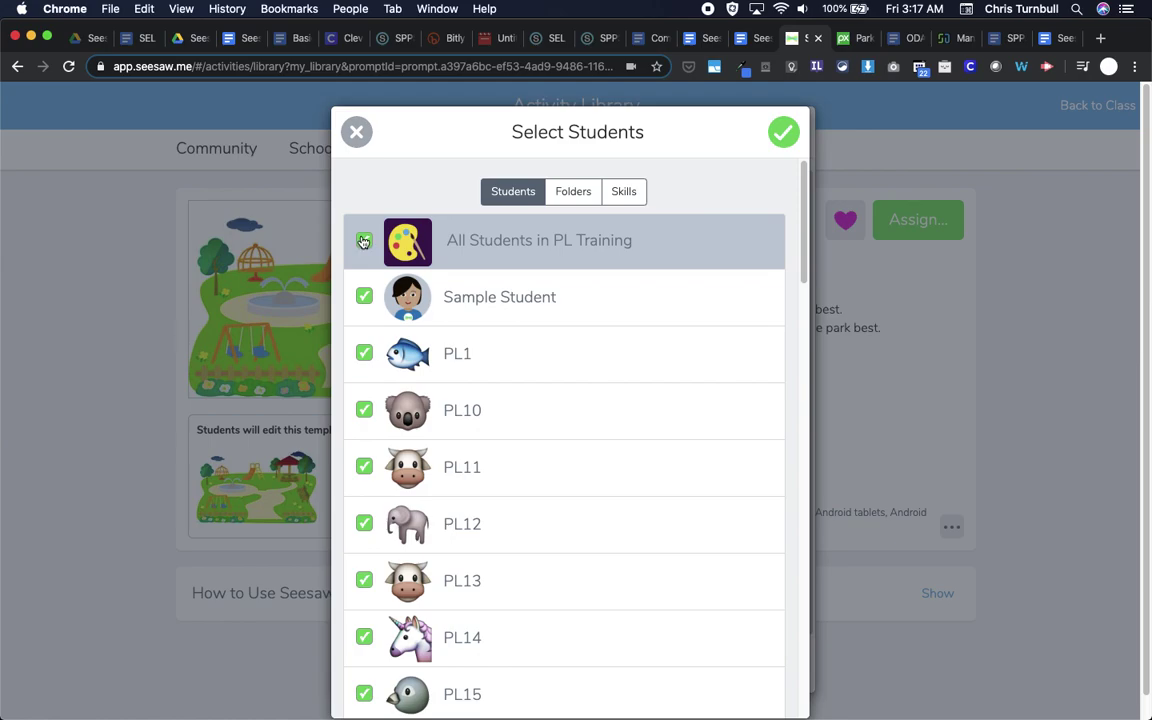
Create a turquoise class folder named SEL for PL Training and apply it to the activity assignment
{"action": "left_click", "coordinate": [574, 193]}
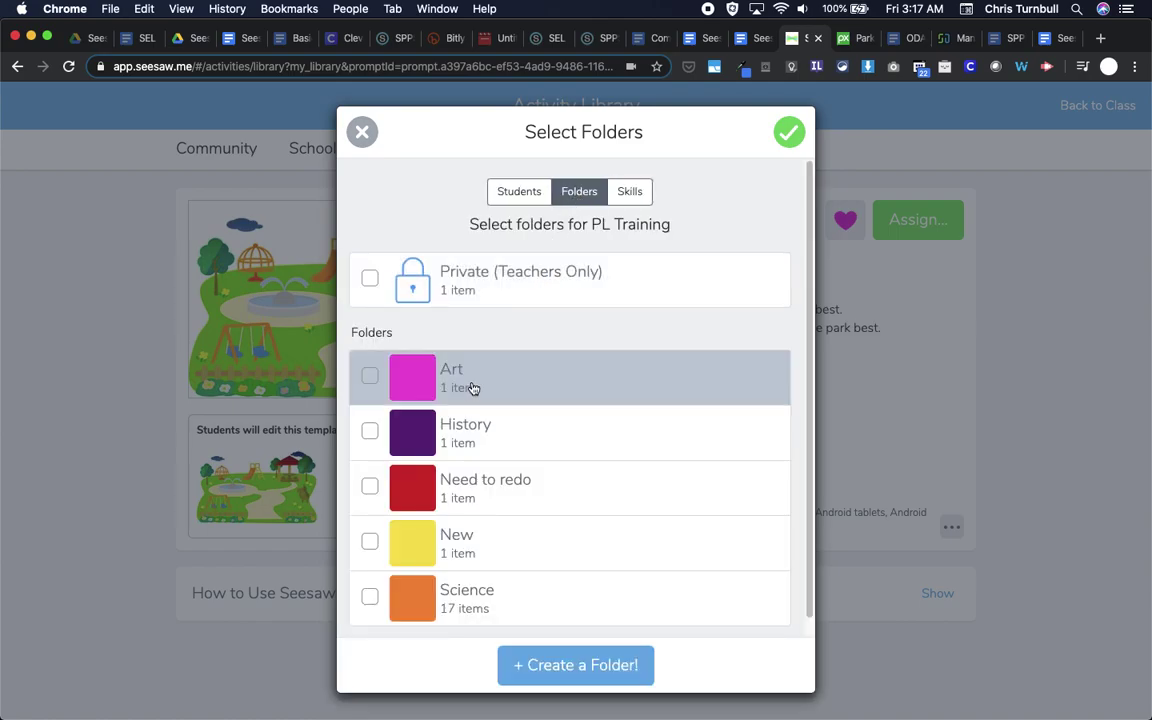
{"action": "scroll", "coordinate": [408, 580], "scroll_direction": "down", "scroll_amount": 1}
{"action": "scroll", "coordinate": [408, 580], "scroll_direction": "up", "scroll_amount": 1}
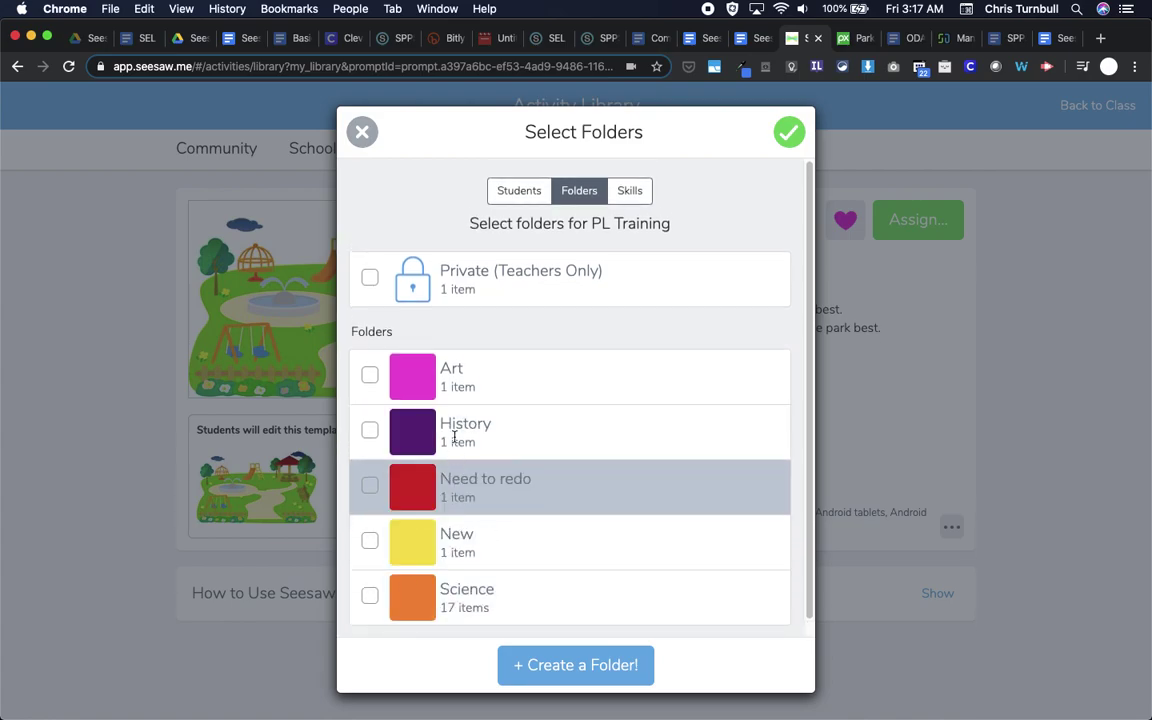
{"action": "left_click", "coordinate": [530, 668]}
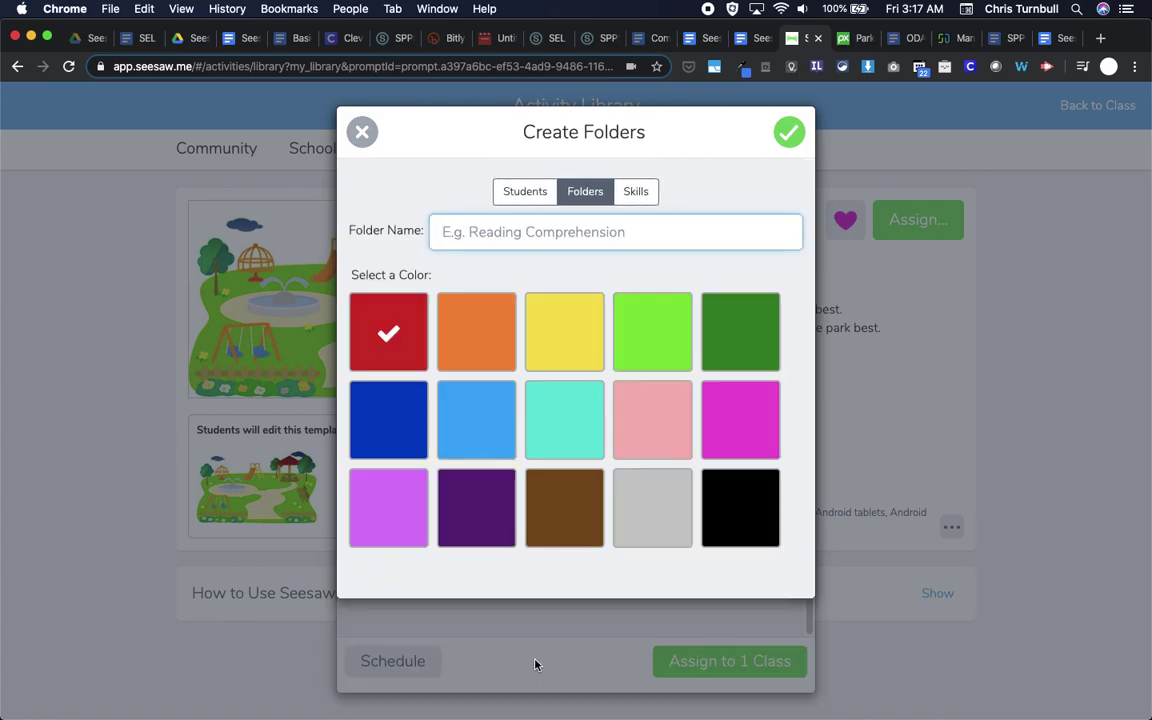
{"action": "type", "text": "SE"}
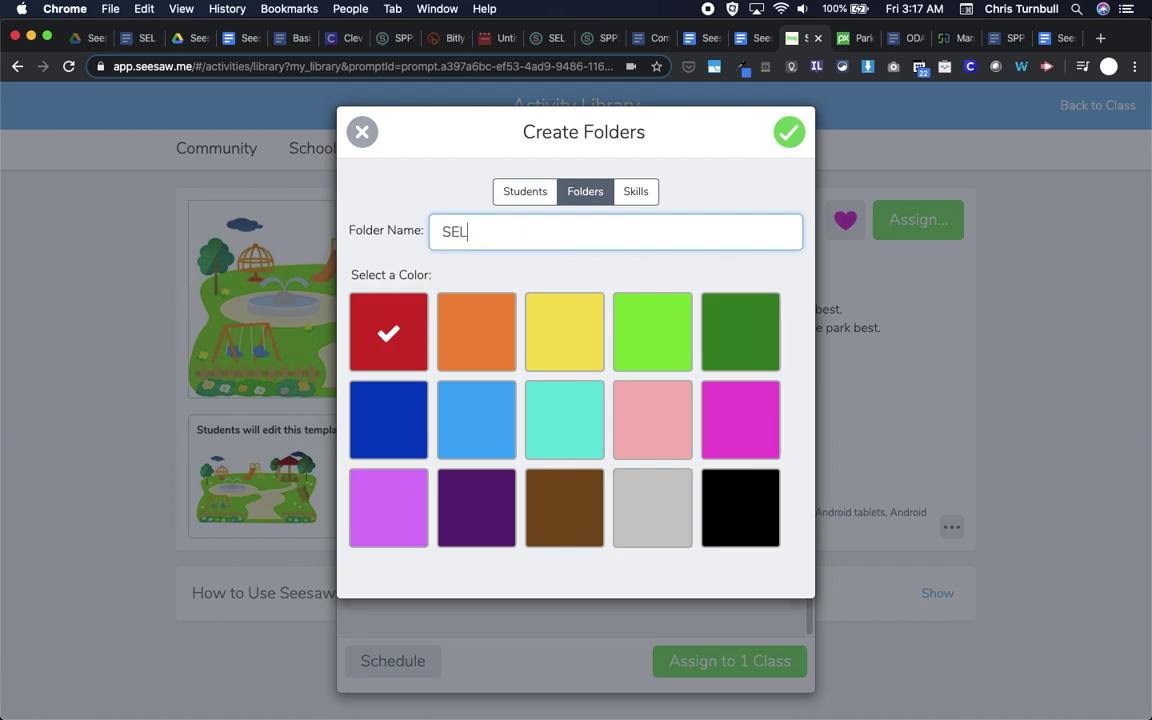
{"action": "type", "text": "L"}
{"action": "left_click", "coordinate": [555, 424]}
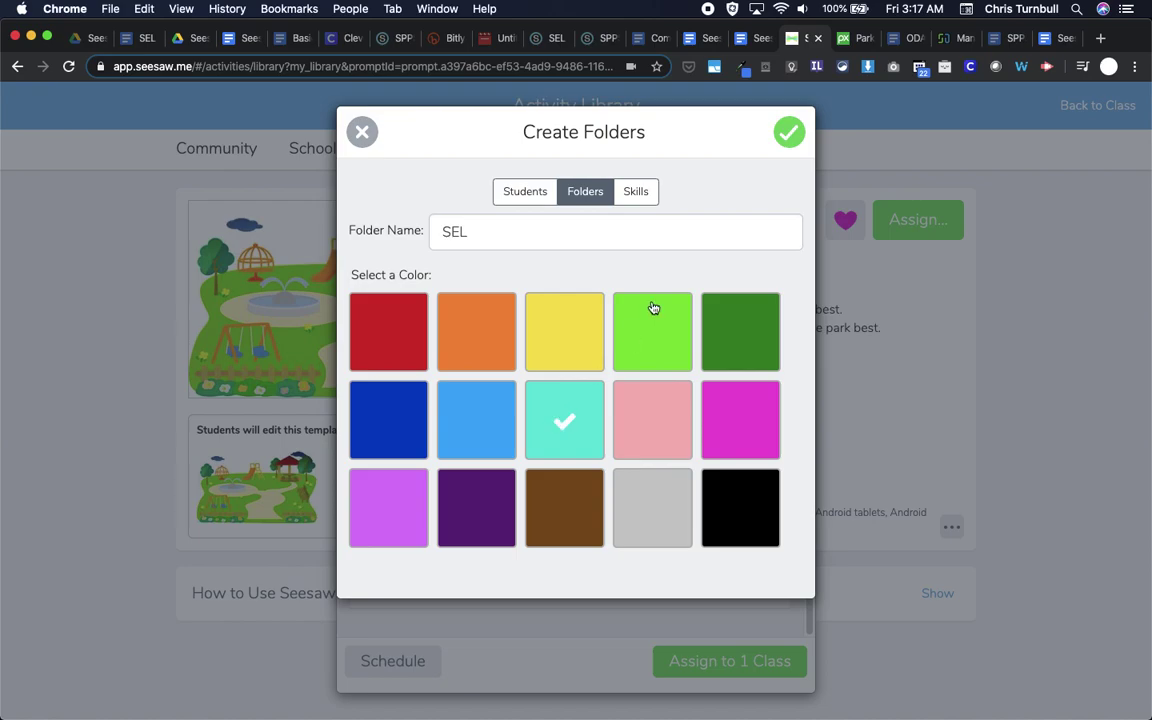
{"action": "left_click", "coordinate": [789, 133]}
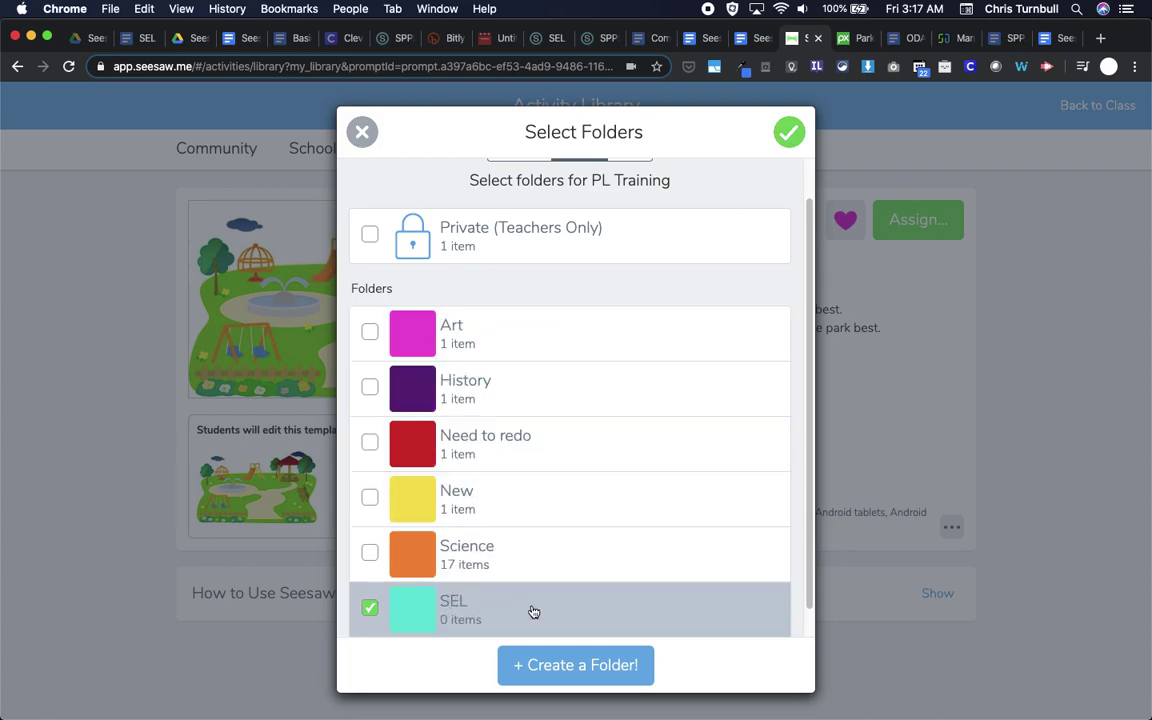
{"action": "left_click", "coordinate": [784, 135]}
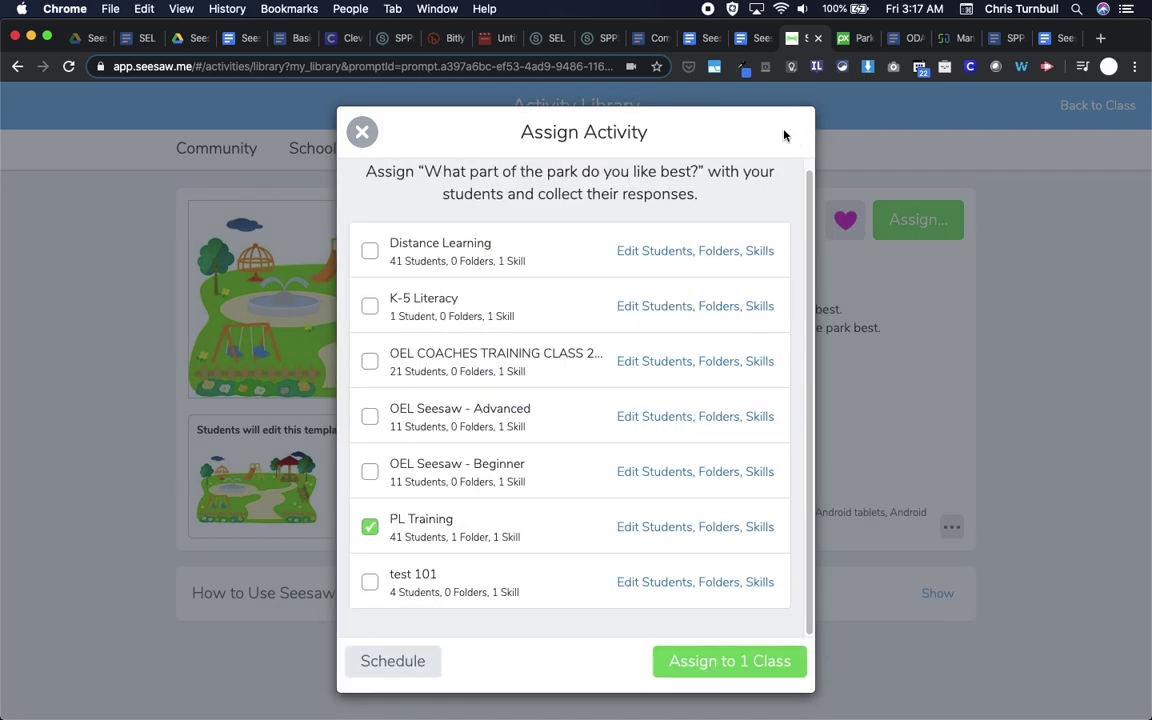
Assign the park activity to the PL Training class and return to that class's assigned activities
{"action": "left_click", "coordinate": [704, 665]}
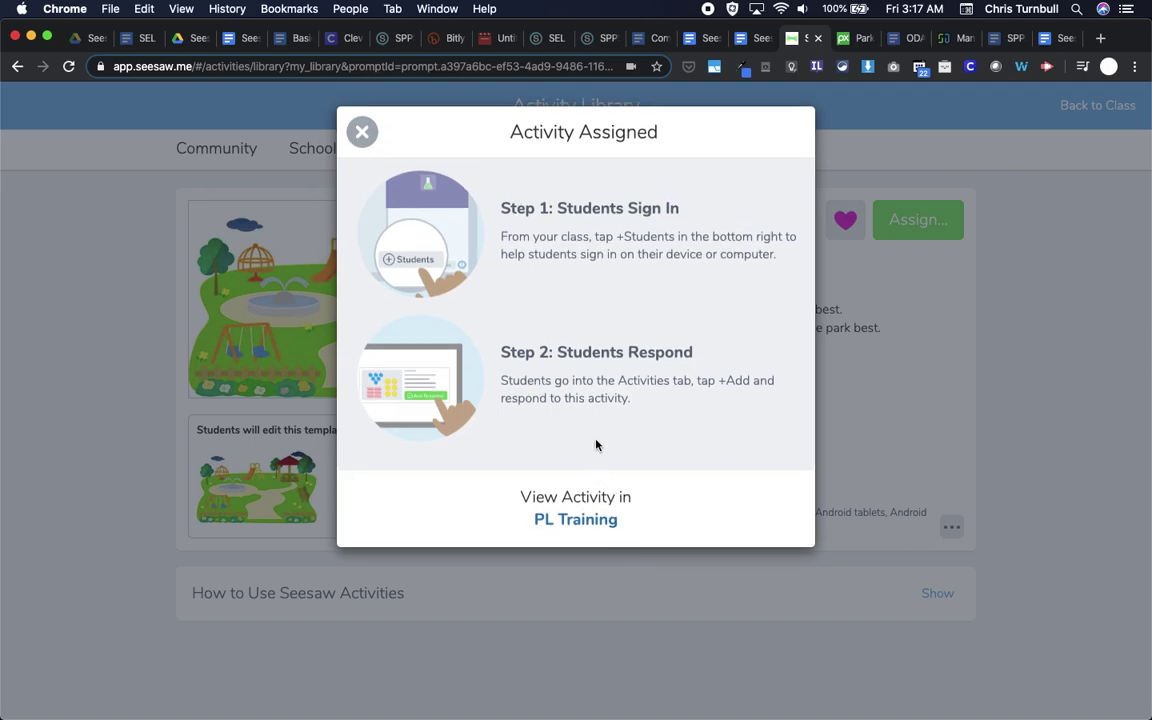
{"action": "left_click", "coordinate": [362, 134]}
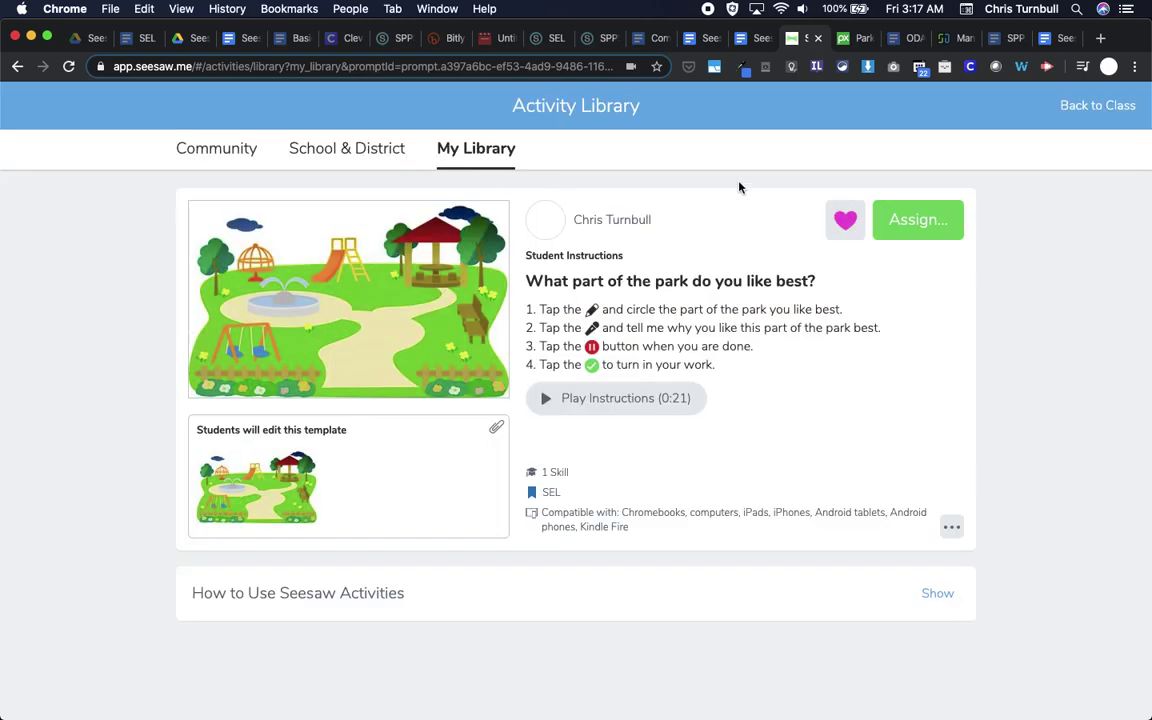
{"action": "left_click", "coordinate": [1092, 106]}
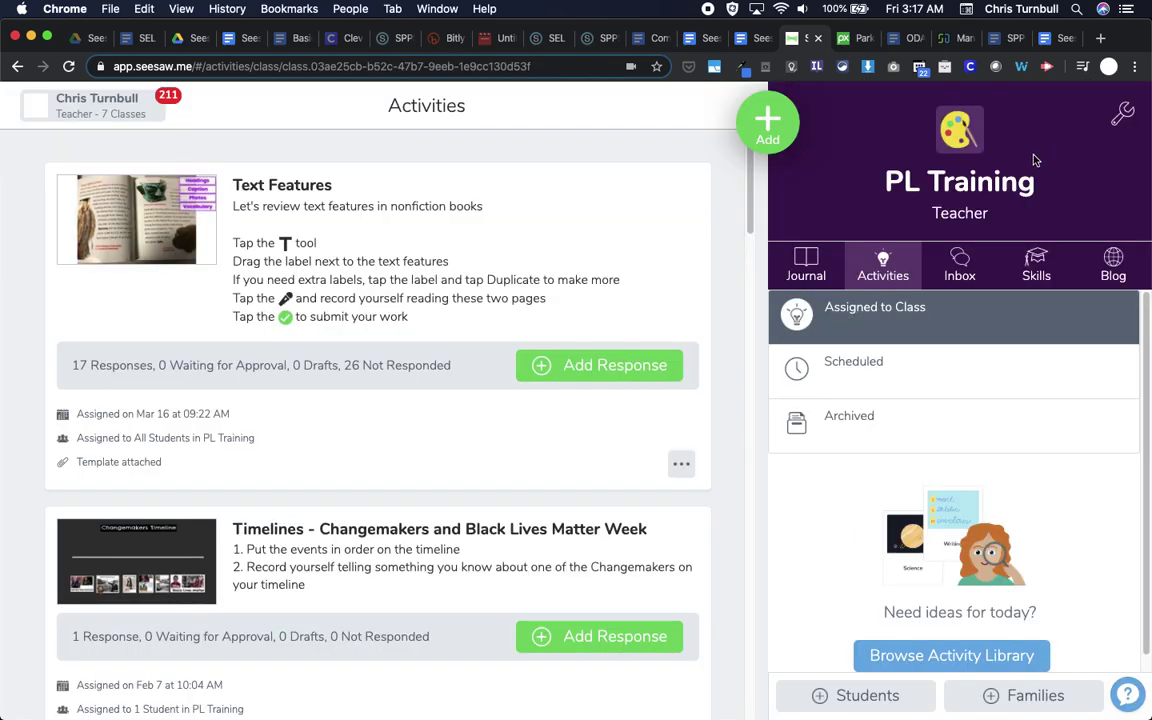
{"action": "left_click", "coordinate": [883, 266]}
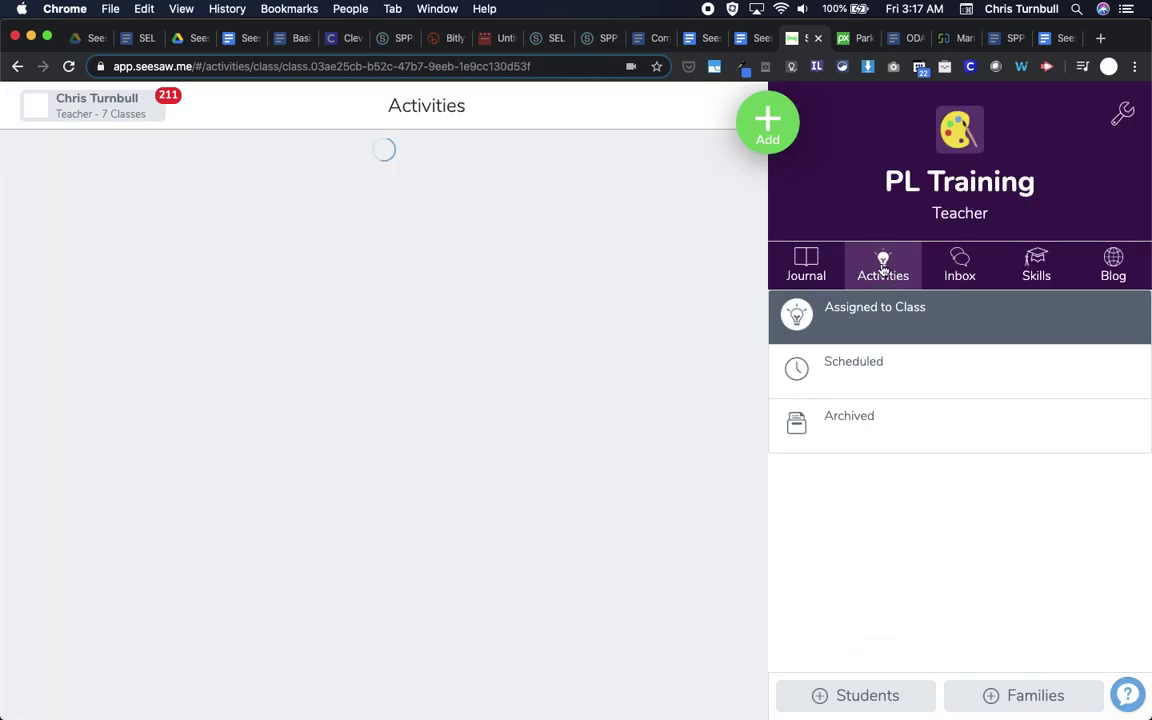